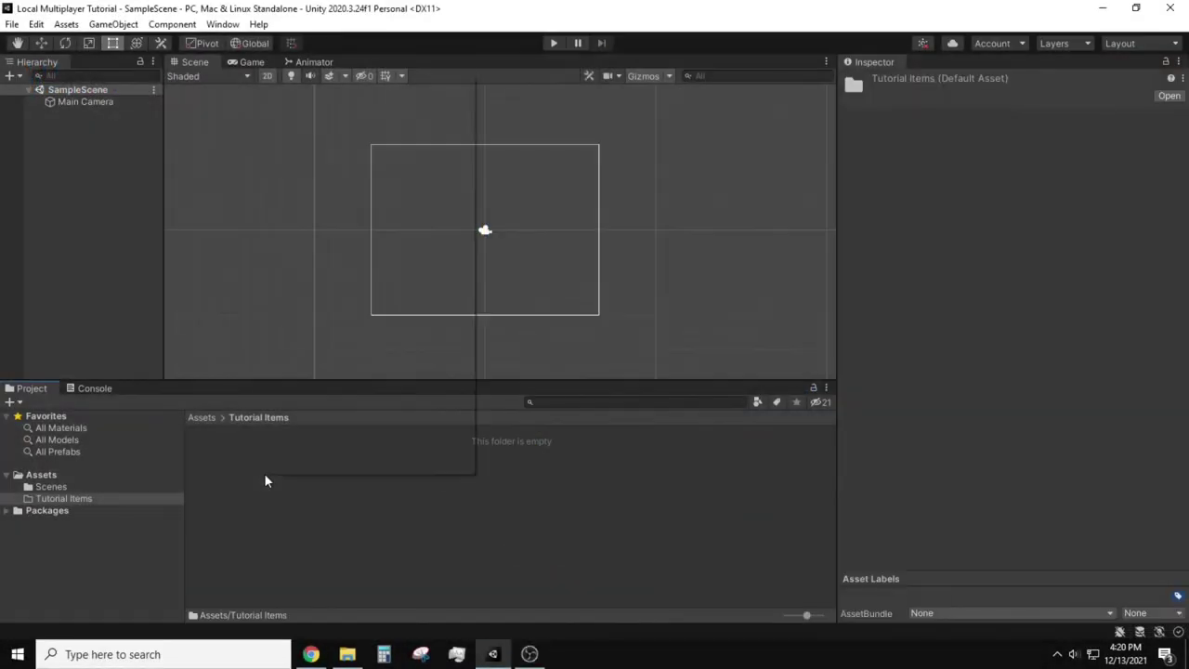
# - Create an Input Actions asset named InputActions in Tutorial Items and open it for editing
pyautogui.rightClick(264, 473)
pyautogui.moveTo(406, 85)
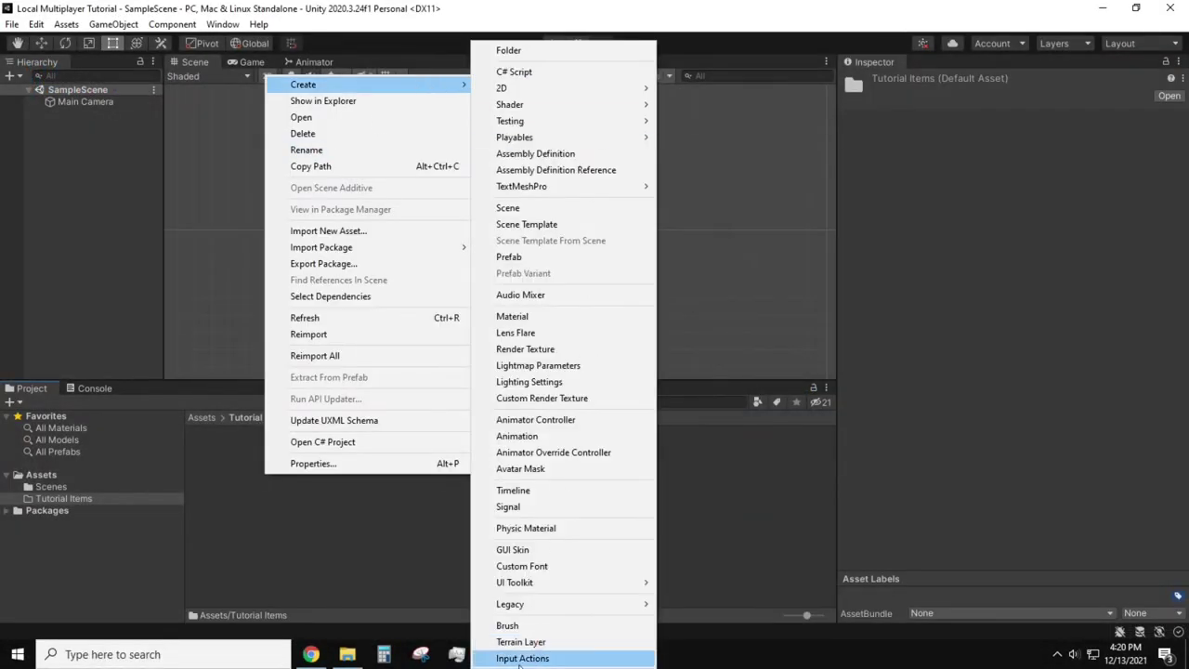
pyautogui.click(516, 656)
pyautogui.write('Inp')
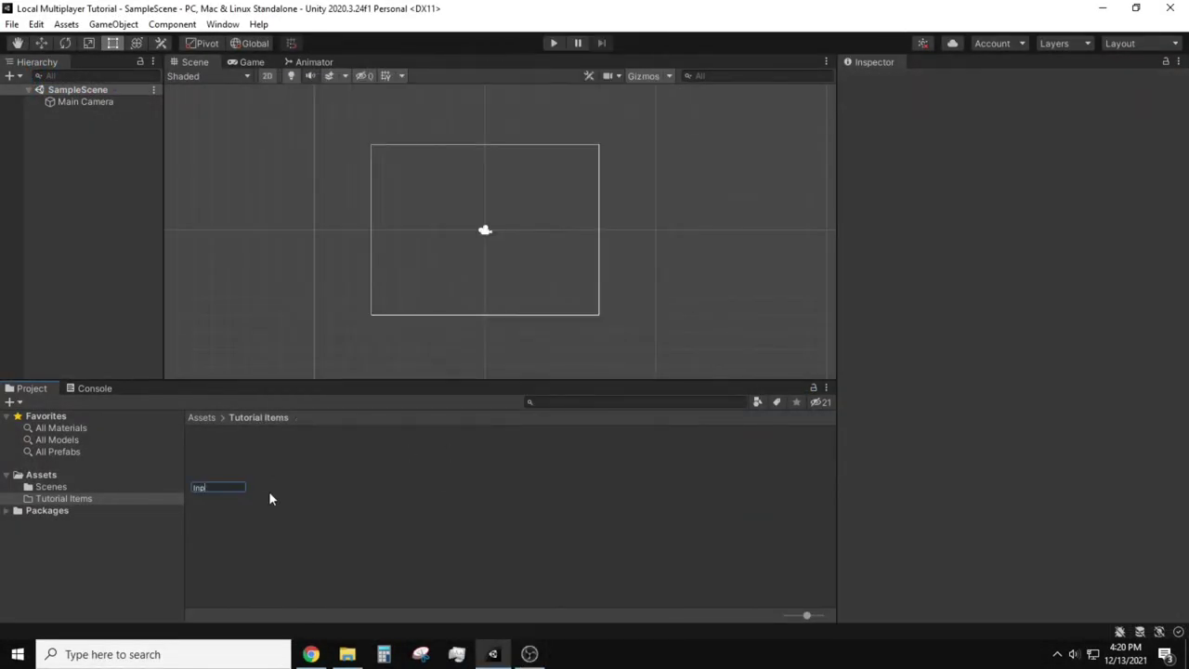
pyautogui.write('utActions')
pyautogui.press('Return')
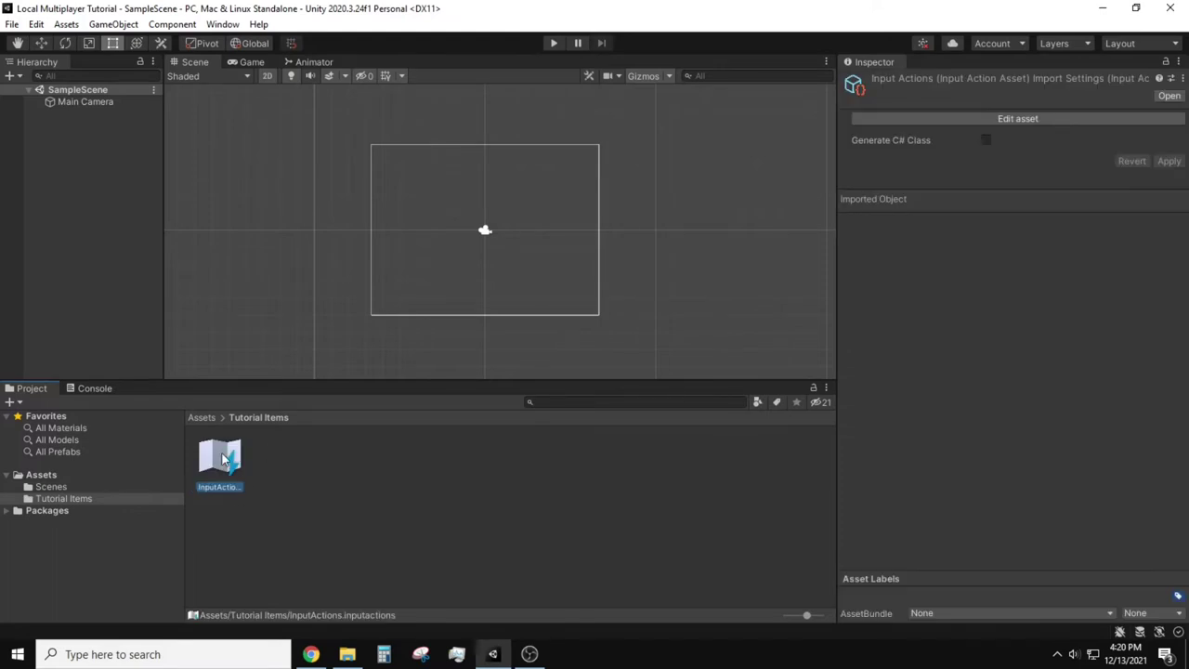
pyautogui.doubleClick(221, 459)
# - Add a Player action map and delete its default new action
pyautogui.click(260, 227)
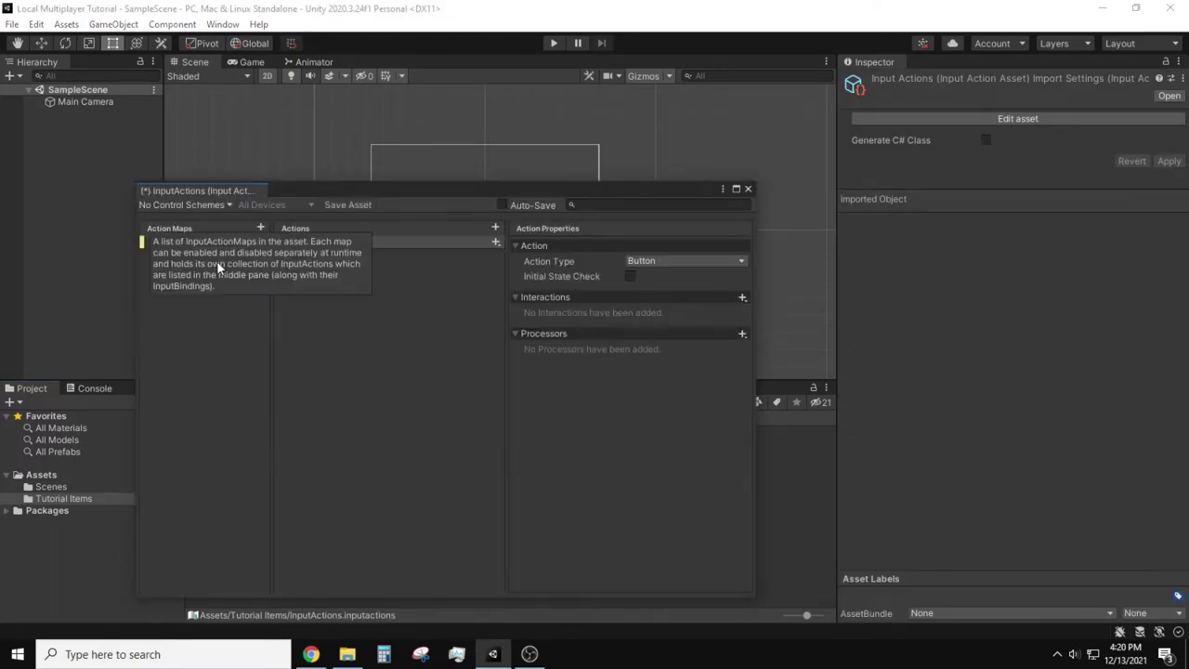
pyautogui.write('Player')
pyautogui.press('Return')
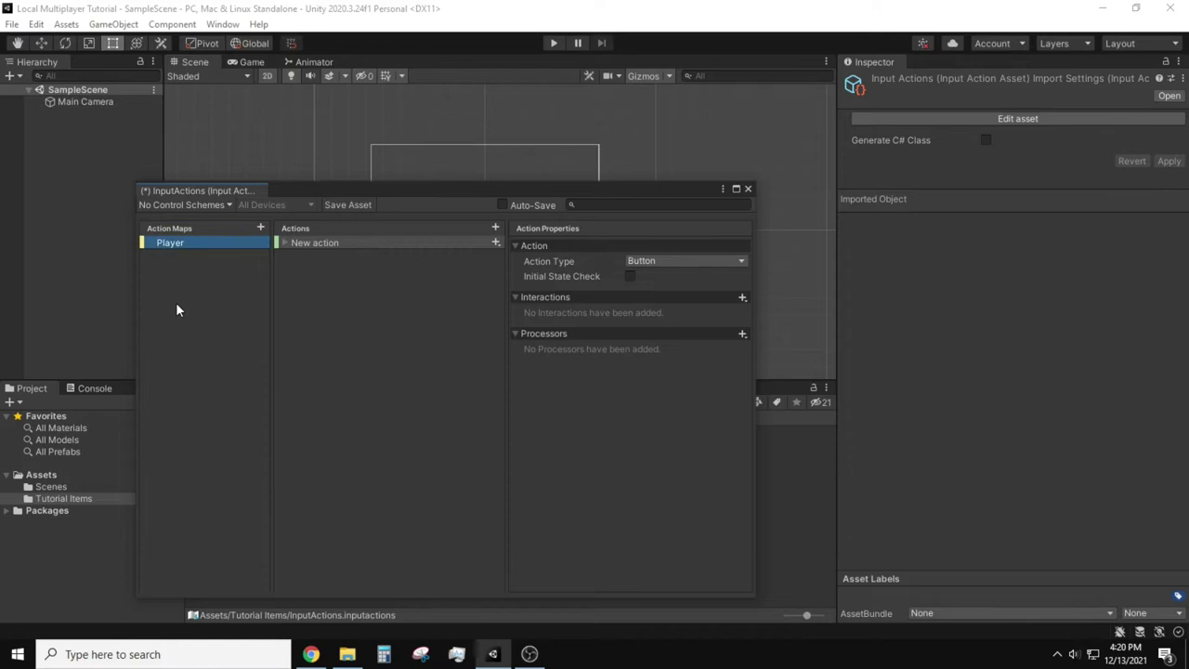
pyautogui.rightClick(403, 240)
pyautogui.click(438, 400)
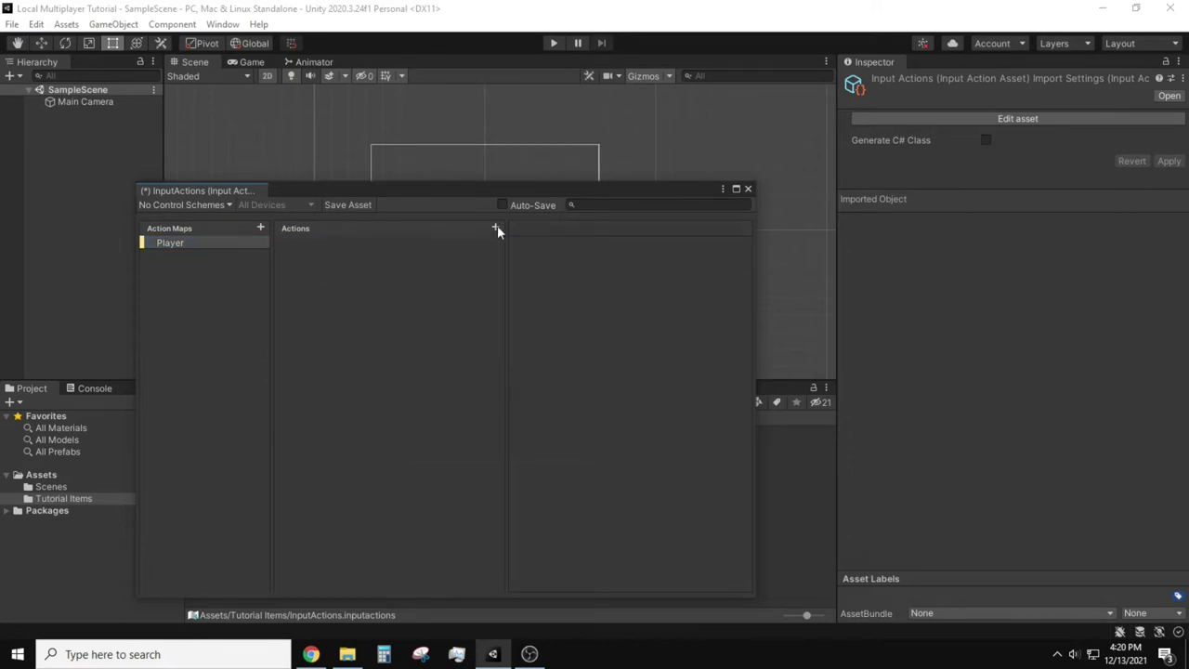
# - Add a Move action, remove its empty binding, and set its action type to Value
pyautogui.click(494, 229)
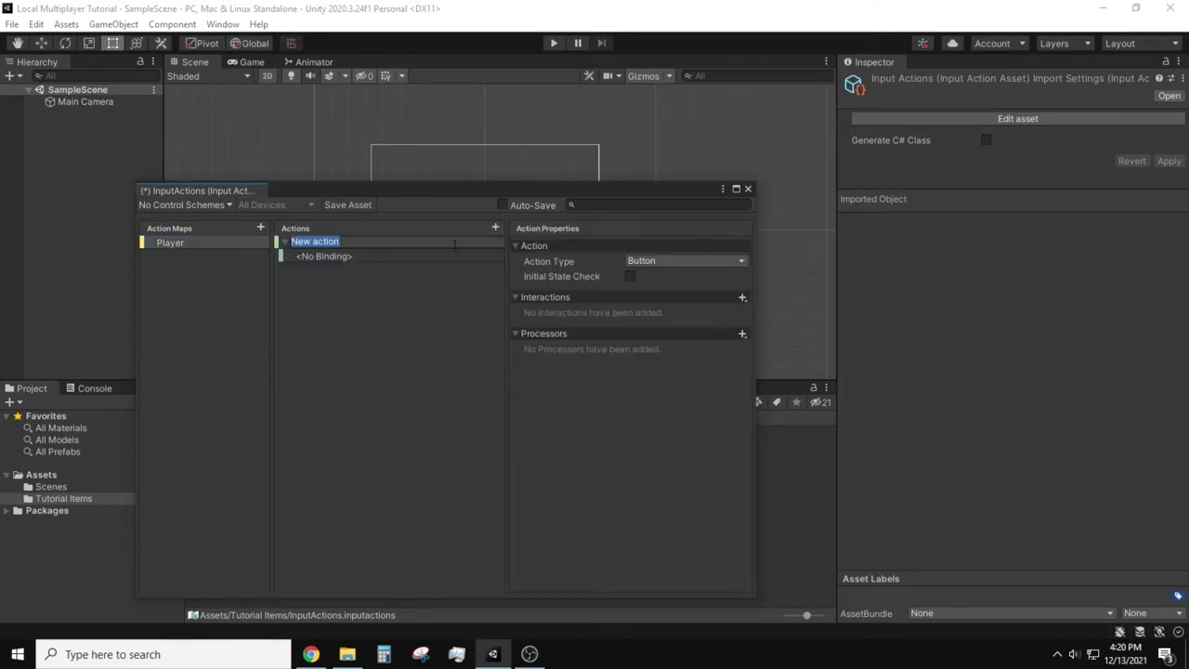
pyautogui.write('Move')
pyautogui.press('Return')
pyautogui.rightClick(375, 254)
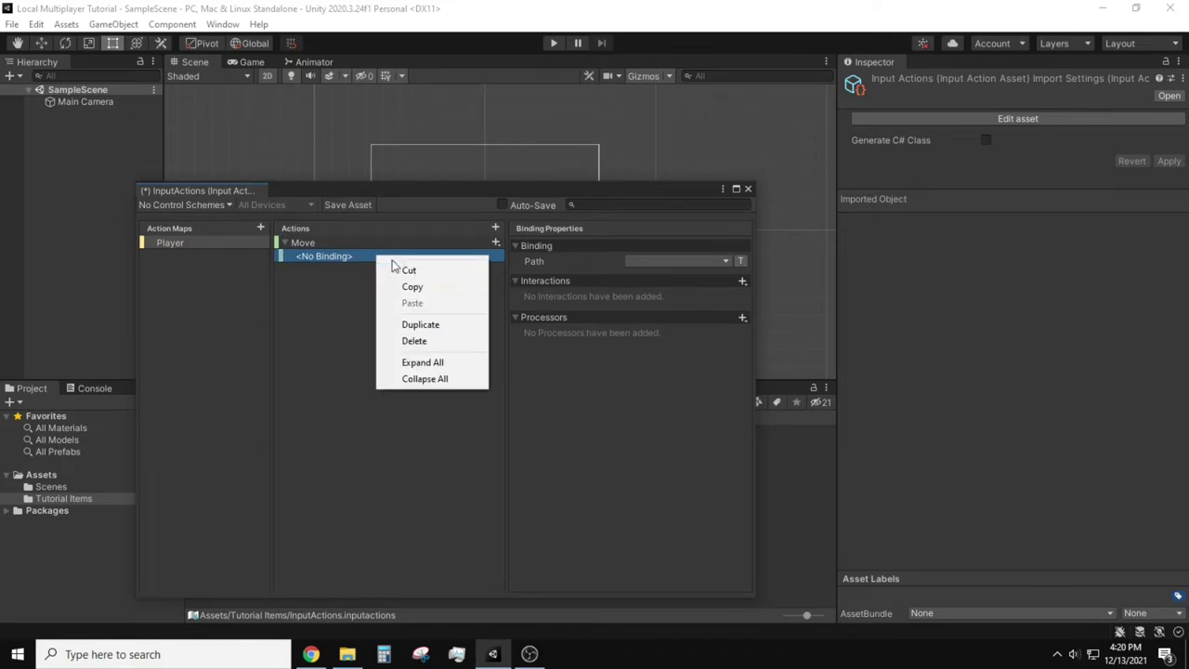
pyautogui.click(414, 341)
pyautogui.click(383, 244)
pyautogui.click(674, 263)
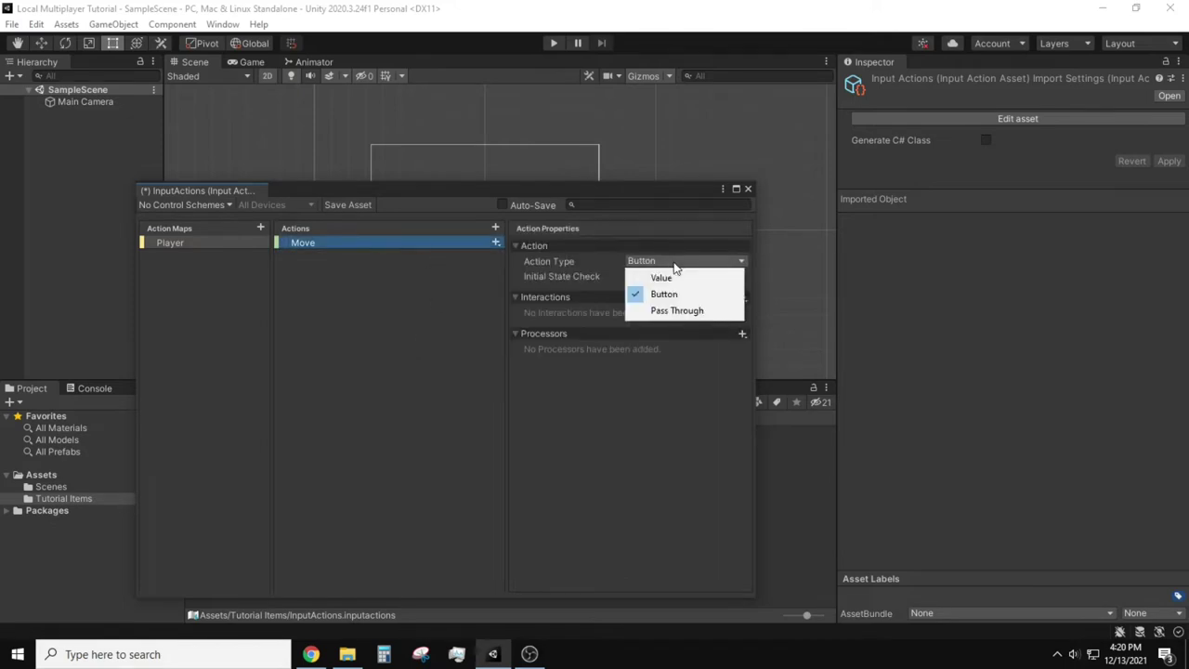
pyautogui.click(667, 277)
# - Set Move's control type to Vector 2 and add a 'keyboard' composite with Up on Up Arrow
pyautogui.click(659, 277)
pyautogui.click(665, 554)
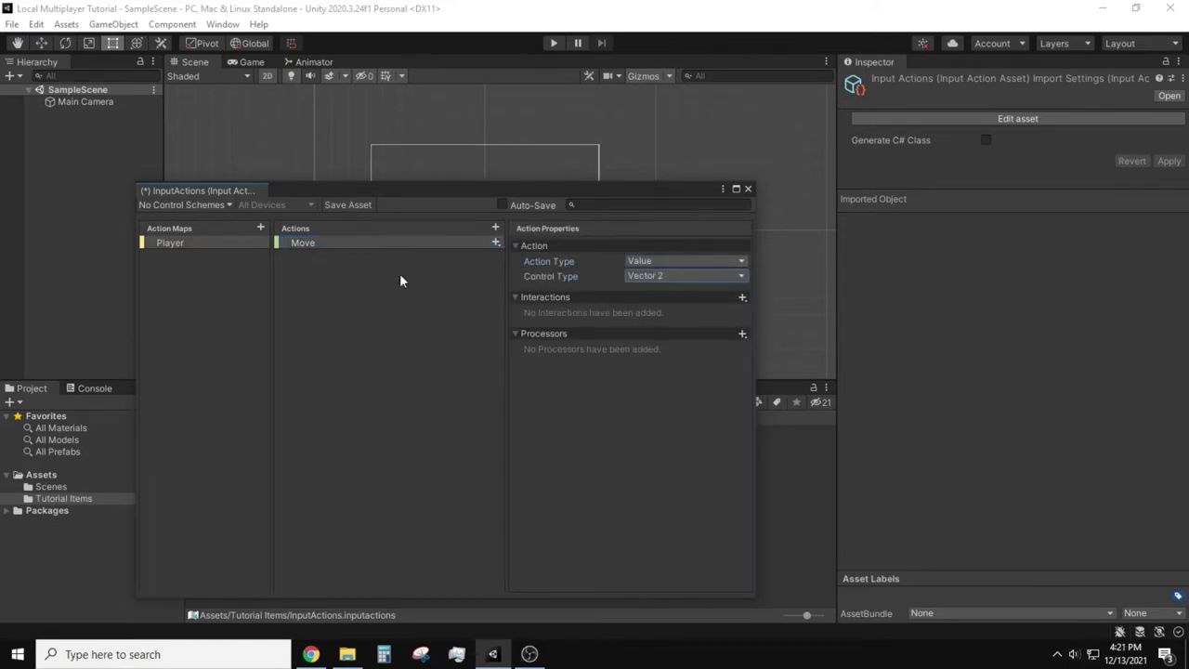
pyautogui.click(495, 242)
pyautogui.click(562, 270)
pyautogui.write('keyboard')
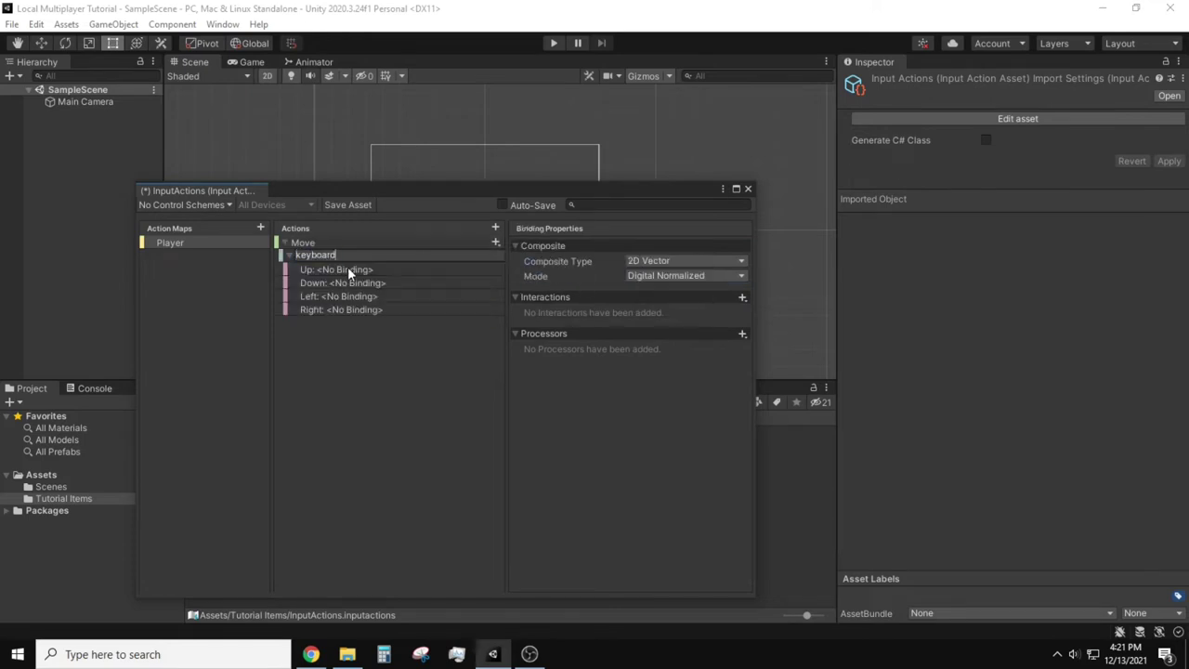
pyautogui.click(347, 269)
pyautogui.click(630, 264)
pyautogui.click(638, 273)
pyautogui.press('Up')
pyautogui.click(685, 310)
# - Bind the keyboard composite's Down, Left and Right parts to the matching arrow keys
pyautogui.click(342, 282)
pyautogui.click(675, 261)
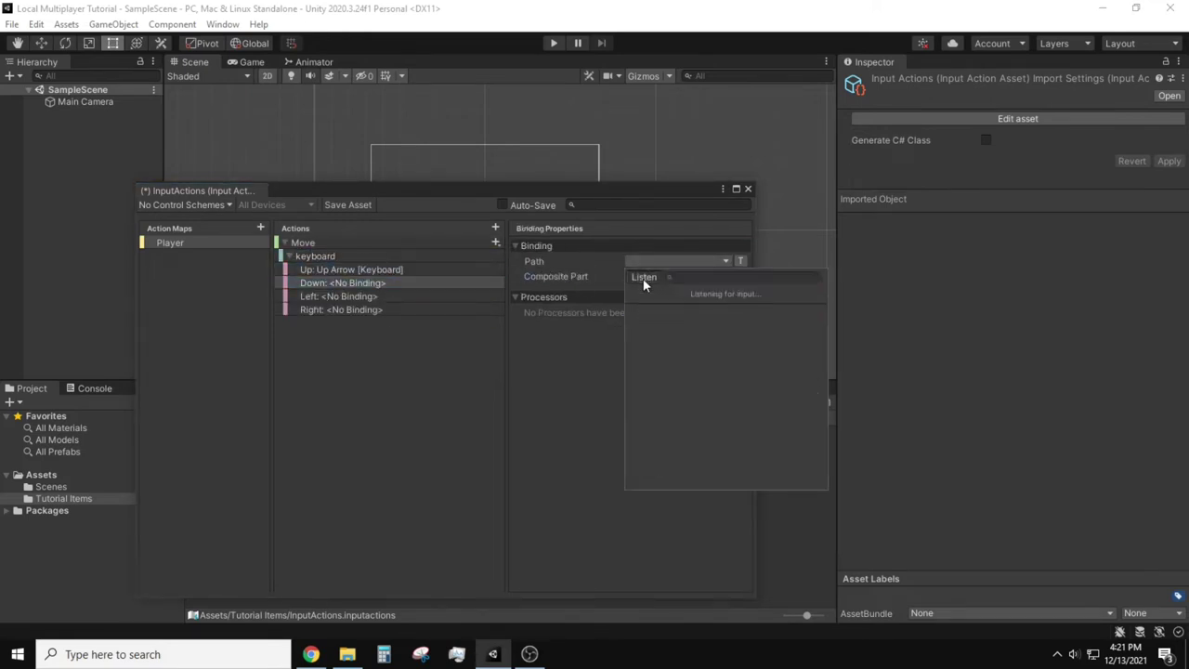
pyautogui.press('Down')
pyautogui.click(687, 322)
pyautogui.click(339, 297)
pyautogui.click(675, 261)
pyautogui.press('Left')
pyautogui.click(341, 310)
pyautogui.click(675, 261)
pyautogui.press('Right')
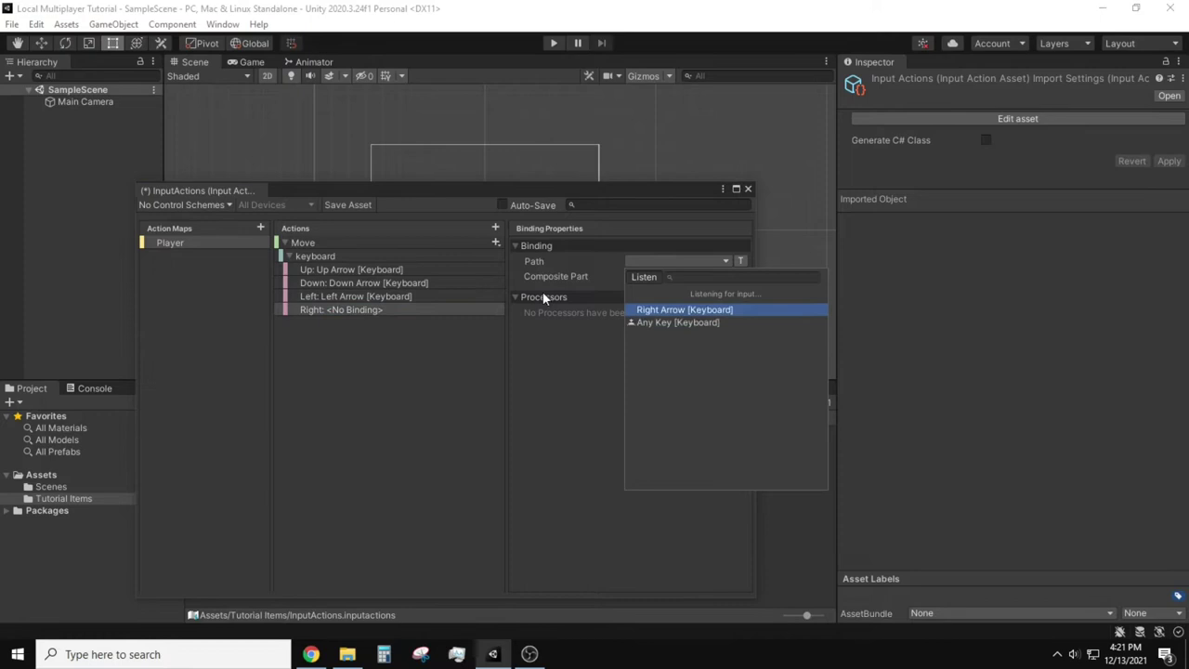
# - Add a second composite named 'Gamepad' and bind its Up part to D-Pad/Up
pyautogui.click(687, 309)
pyautogui.click(495, 242)
pyautogui.click(562, 267)
pyautogui.write('Gamepad')
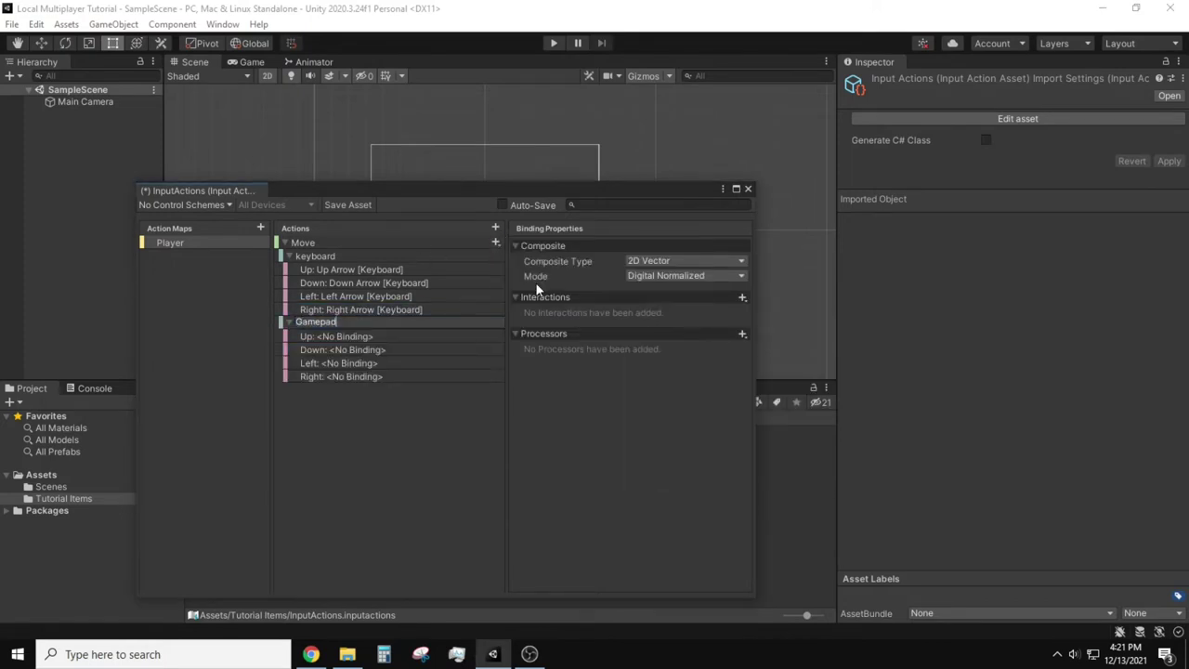
pyautogui.press('Return')
pyautogui.click(336, 336)
pyautogui.click(675, 261)
pyautogui.click(688, 309)
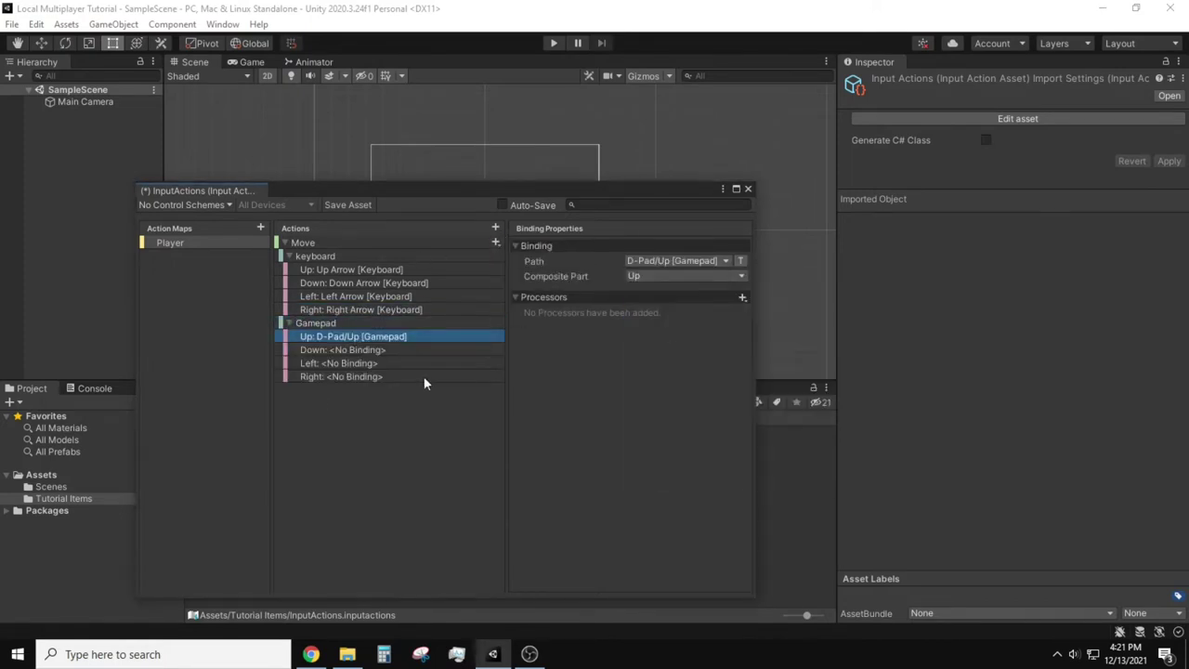
# - Bind the Gamepad composite's Down, Left and Right parts to D-Pad/Down, Left and Right
pyautogui.click(343, 349)
pyautogui.click(675, 261)
pyautogui.click(688, 309)
pyautogui.click(339, 364)
pyautogui.click(676, 261)
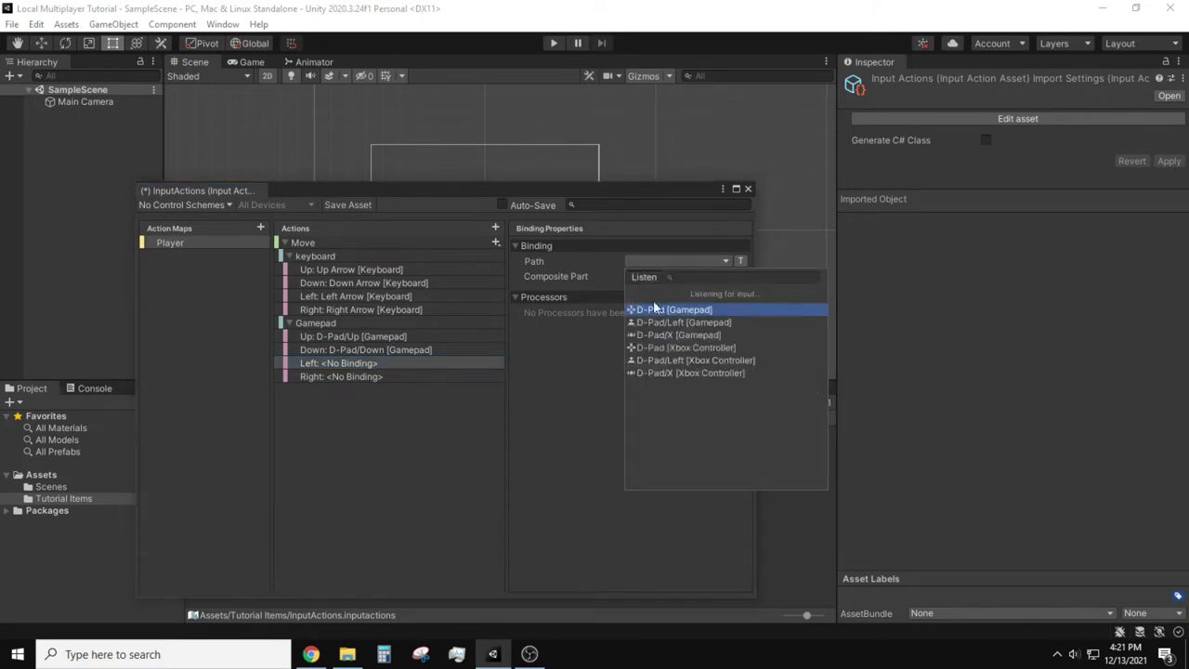
pyautogui.click(688, 309)
pyautogui.click(351, 376)
pyautogui.click(675, 261)
pyautogui.click(688, 309)
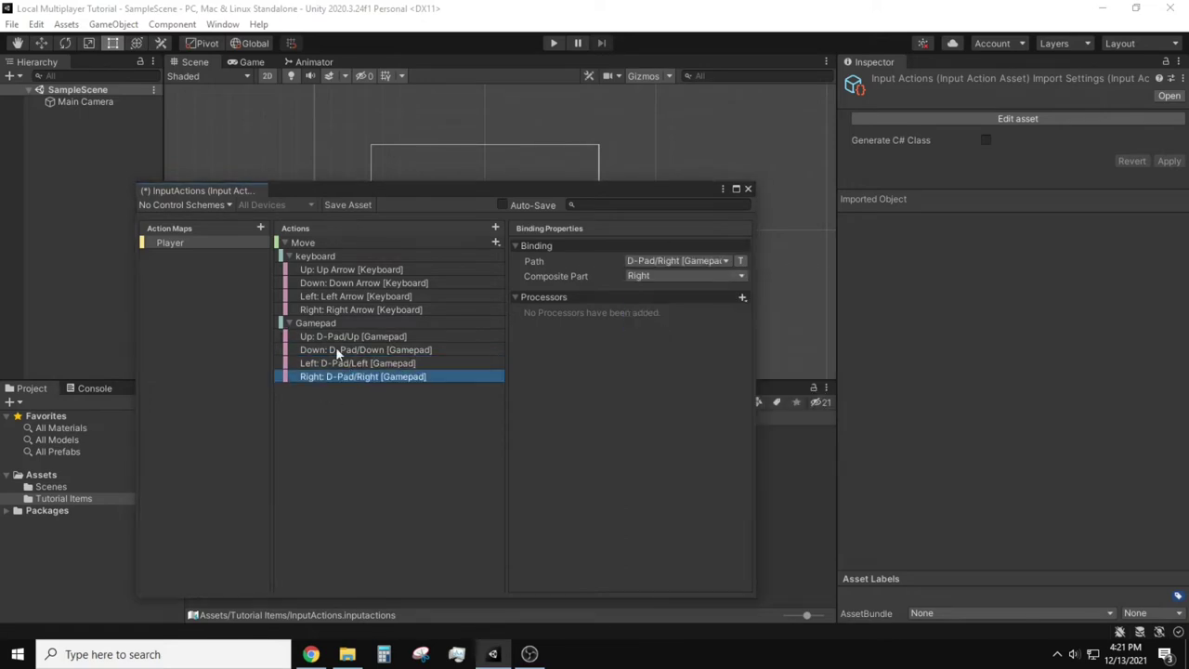
# - Add a KeyboardMouse control scheme with Keyboard and Mouse as Required devices
pyautogui.click(179, 205)
pyautogui.click(239, 218)
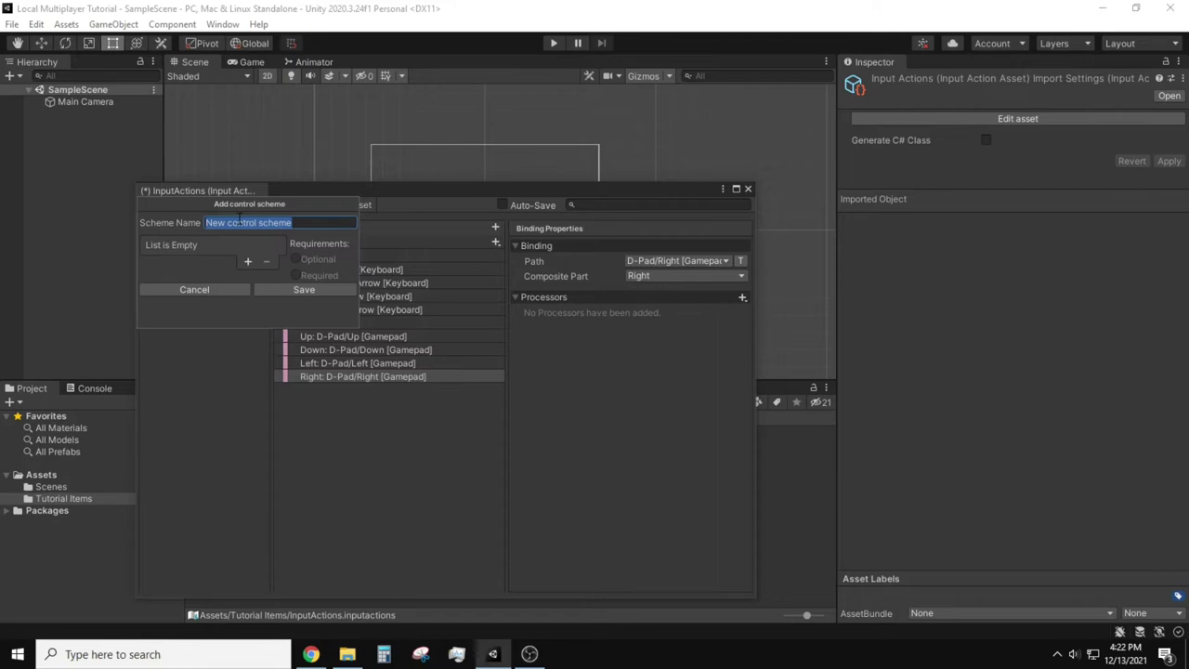
pyautogui.write('KeyboardMouse')
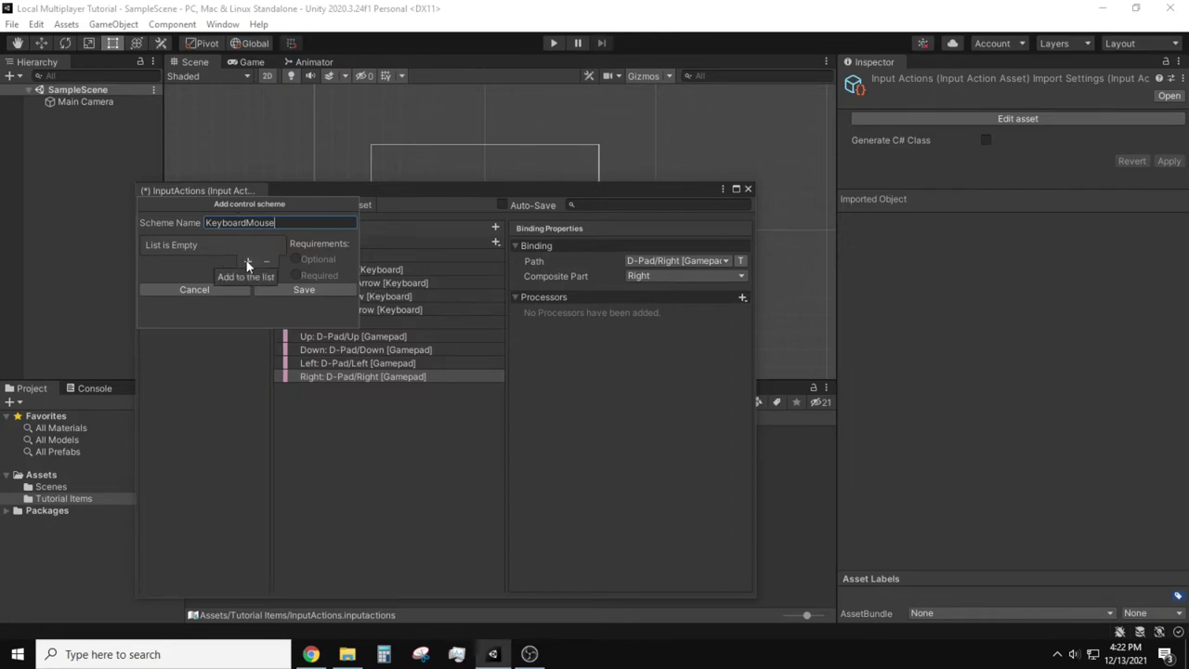
pyautogui.click(247, 263)
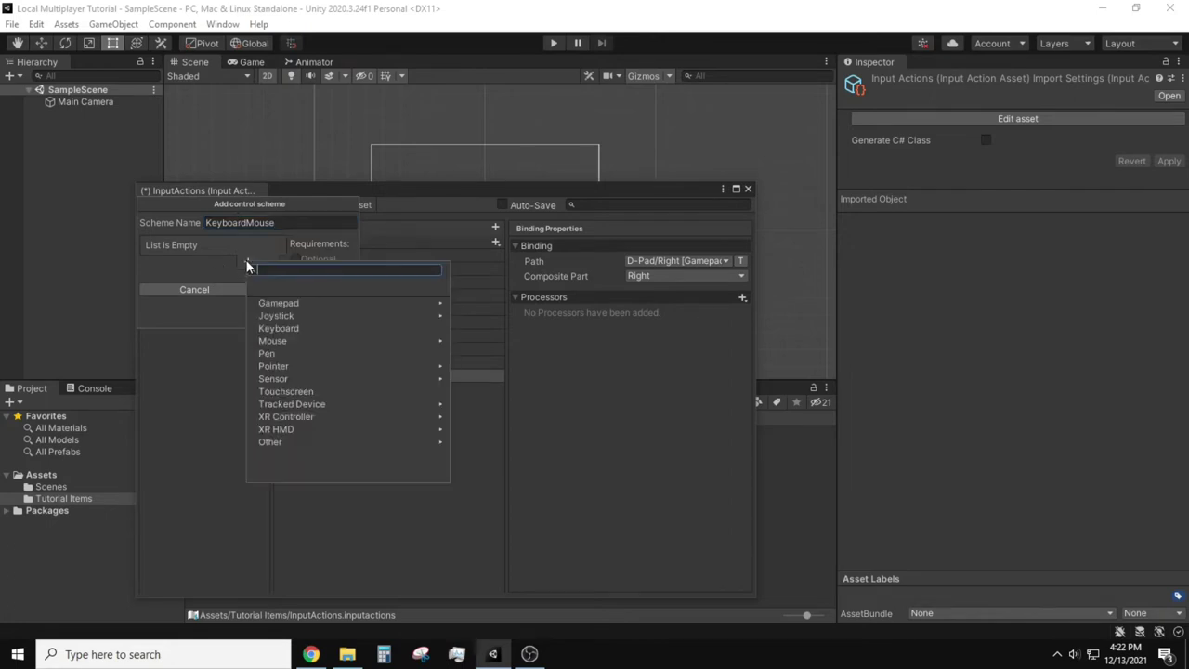
pyautogui.click(295, 327)
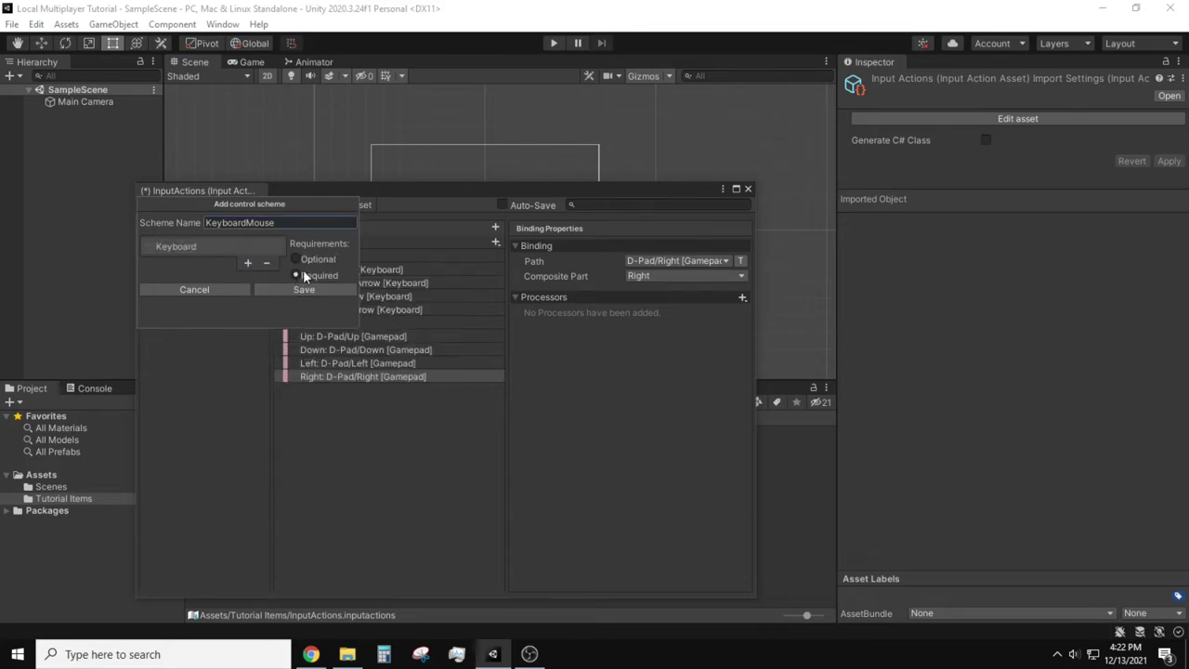
pyautogui.click(247, 263)
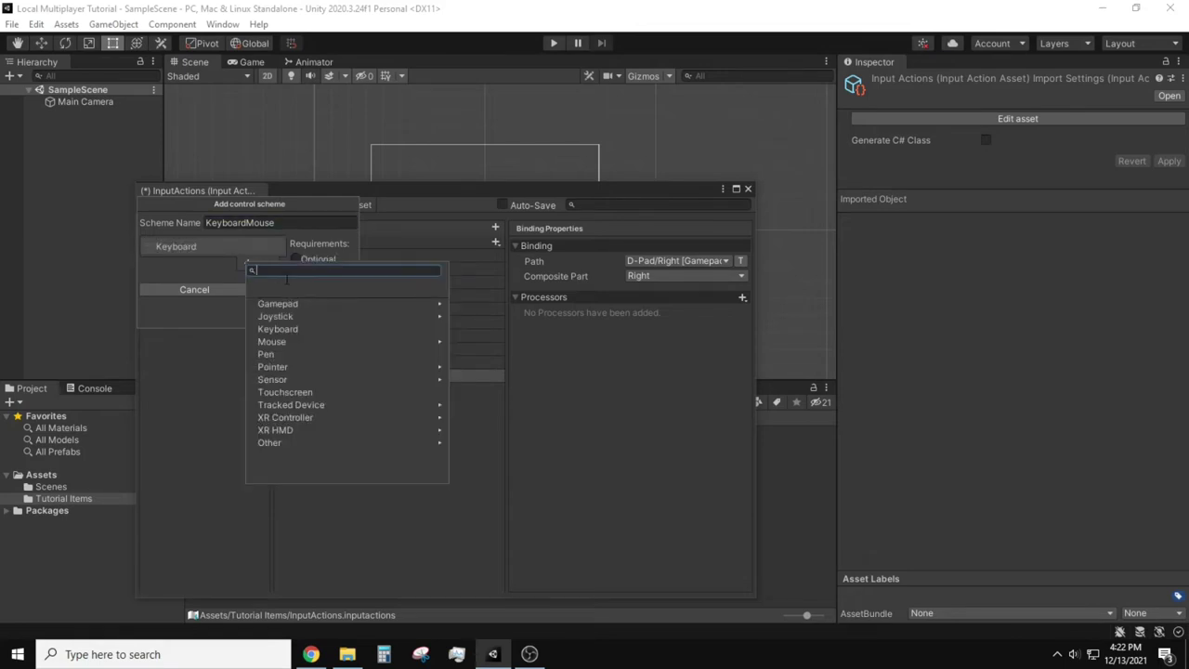
pyautogui.click(335, 341)
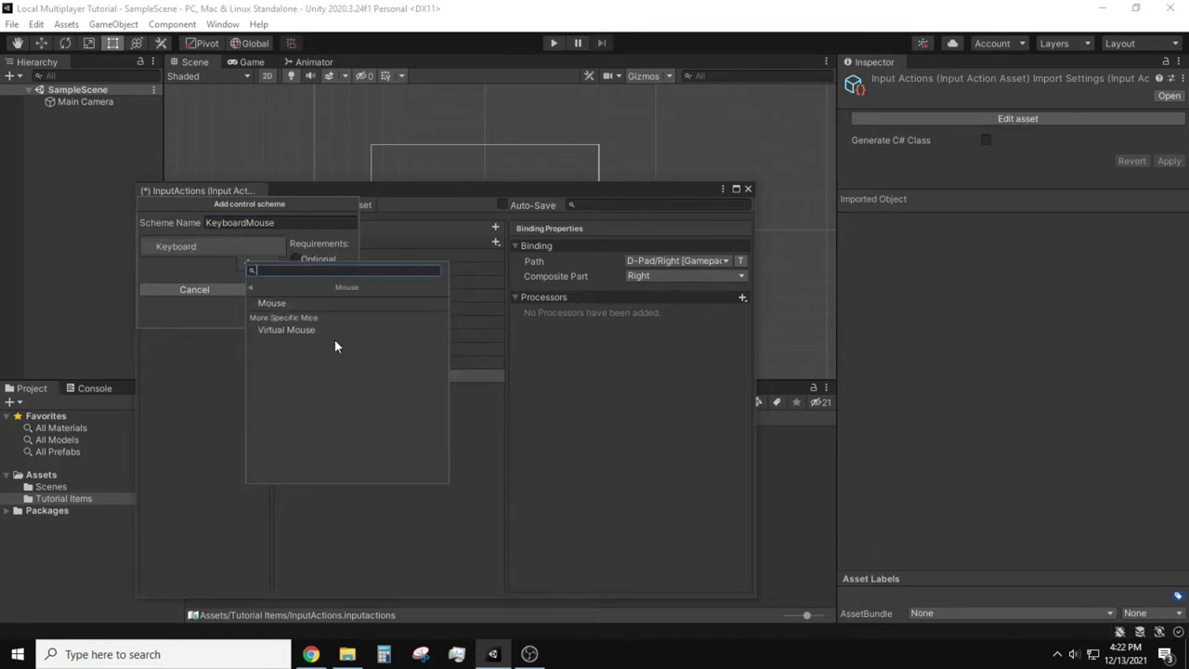
pyautogui.click(287, 303)
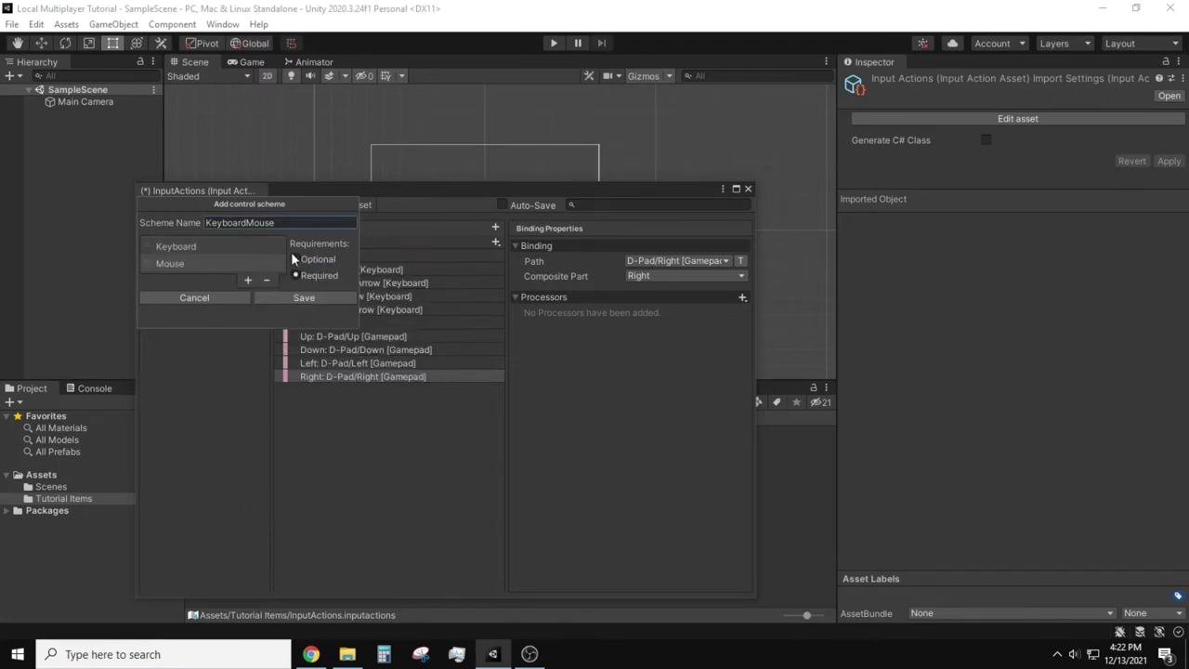
pyautogui.click(219, 246)
pyautogui.click(191, 265)
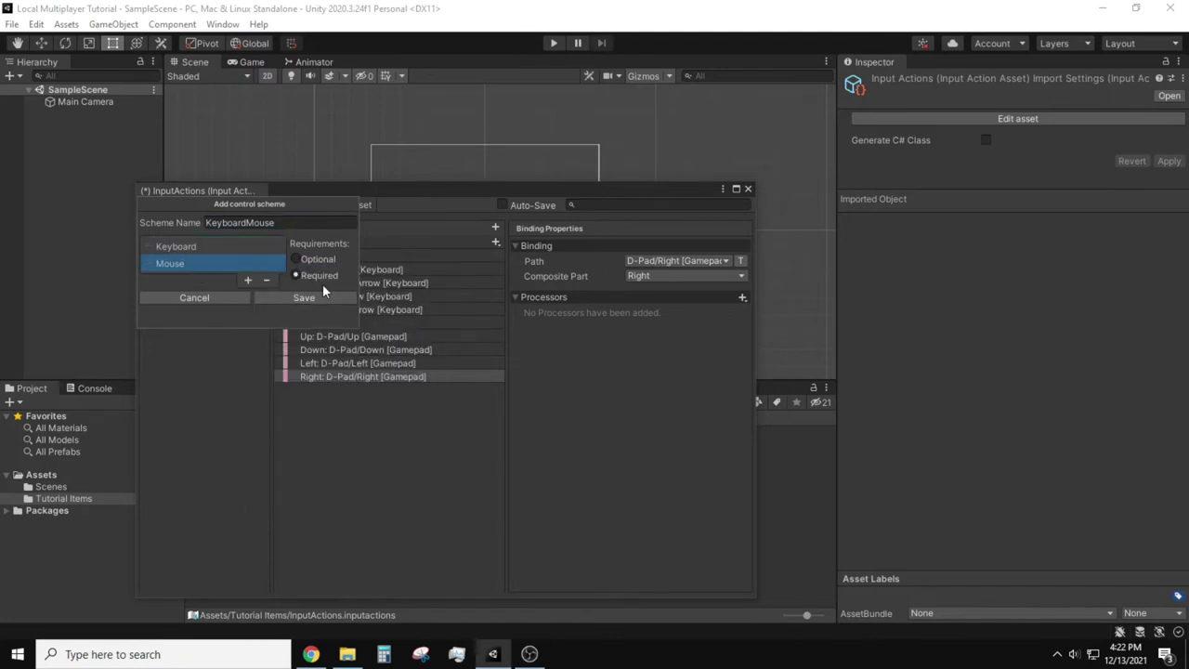
# - Save the KeyboardMouse scheme and add a Gamepad control scheme using the Gamepad device
pyautogui.click(303, 297)
pyautogui.click(172, 204)
pyautogui.click(300, 245)
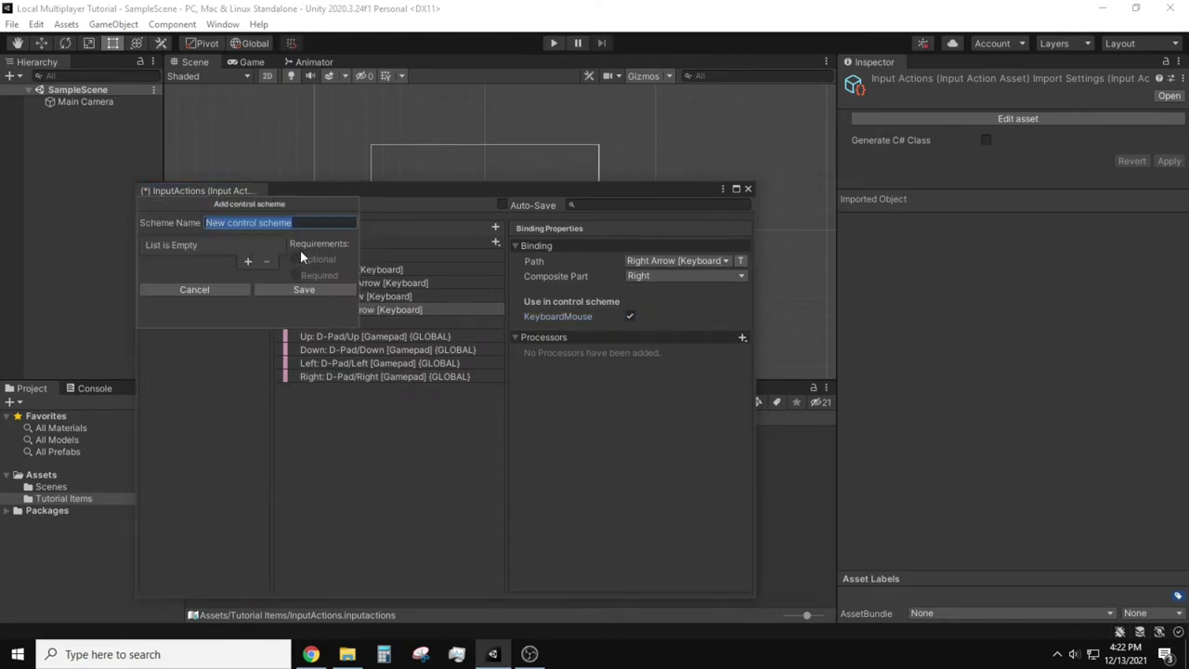
pyautogui.write('Gamepad')
pyautogui.click(247, 261)
pyautogui.click(279, 306)
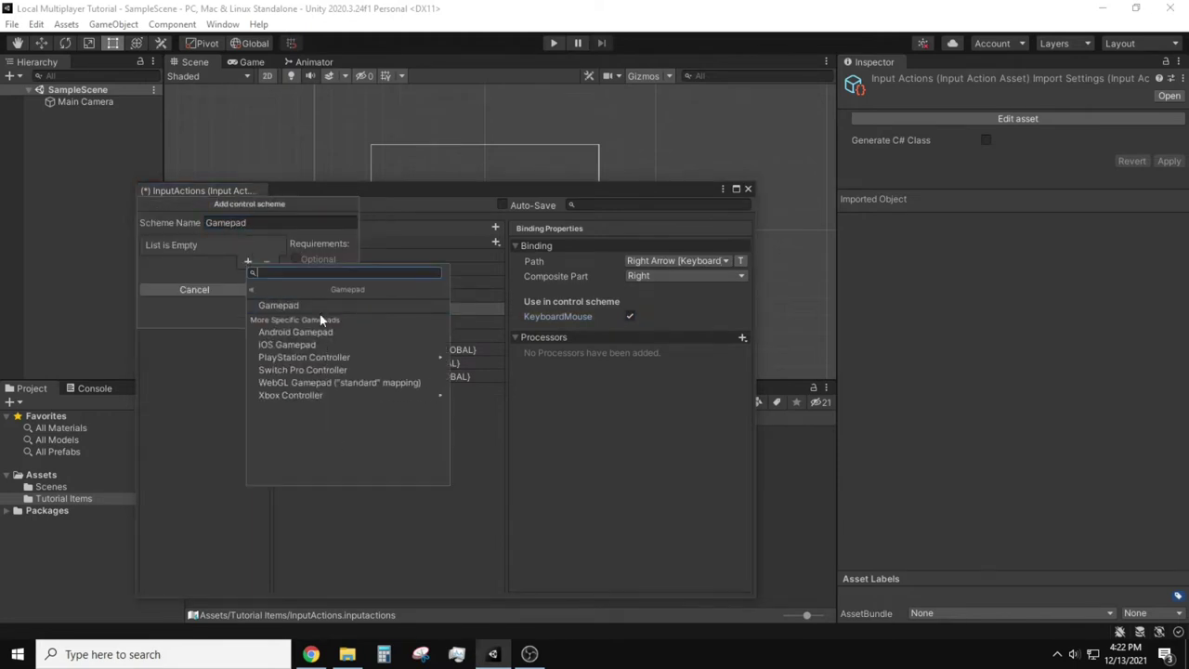
pyautogui.click(307, 318)
pyautogui.click(289, 289)
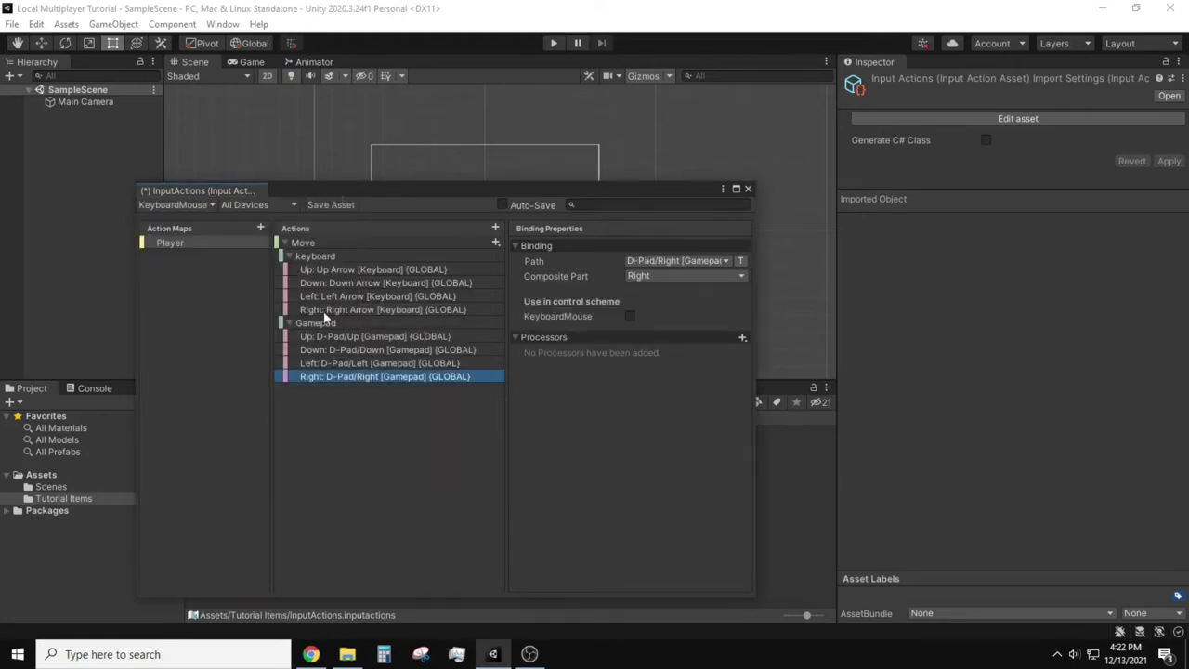
# - Assign the Up, Down, Left and Right arrow-key bindings to the KeyboardMouse scheme
pyautogui.click(339, 269)
pyautogui.click(630, 316)
pyautogui.click(377, 282)
pyautogui.click(629, 316)
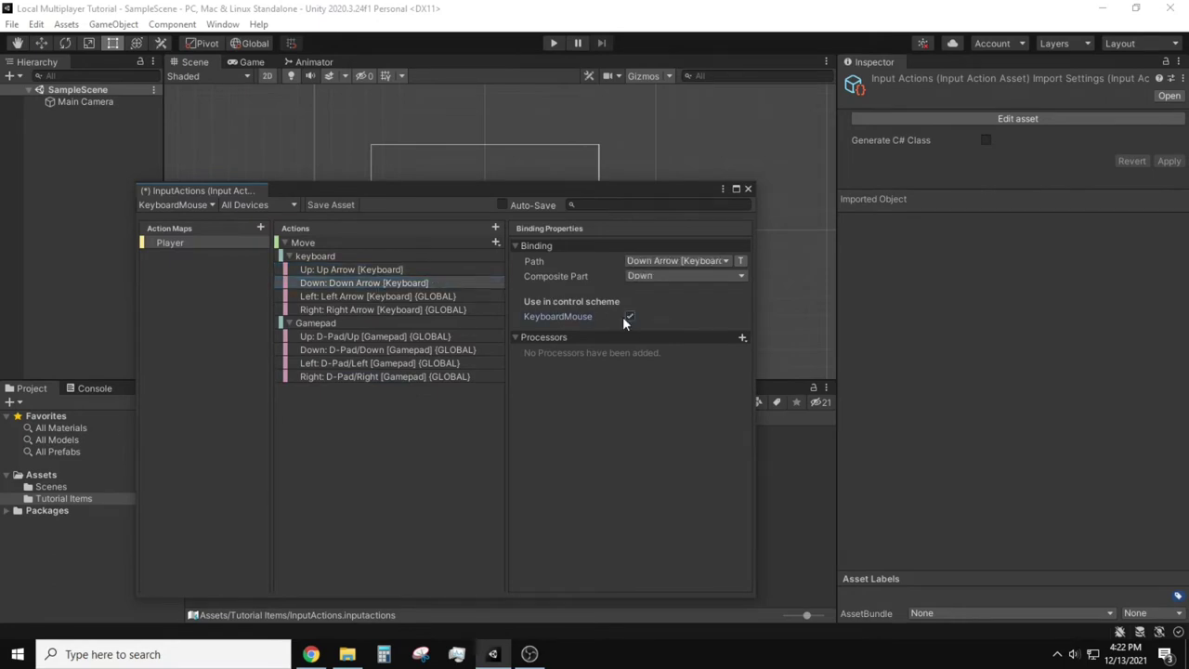
pyautogui.press('Down')
pyautogui.click(629, 317)
pyautogui.click(383, 309)
pyautogui.click(629, 316)
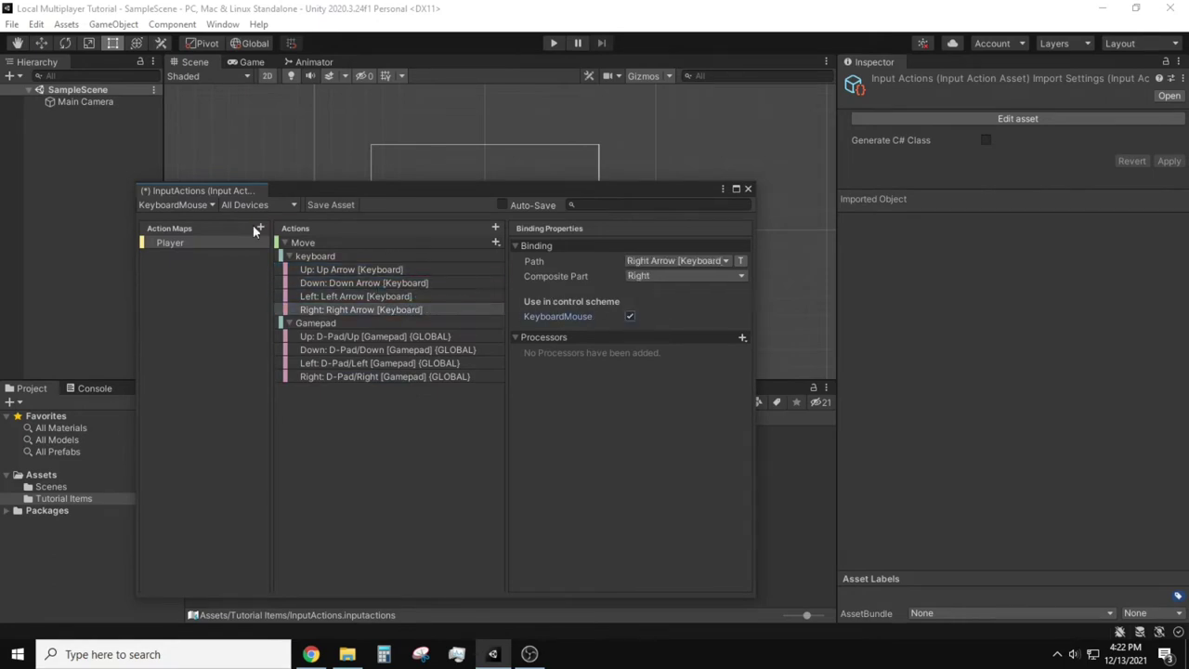
# - Filter to the Gamepad scheme and assign the four D-Pad bindings to it
pyautogui.click(177, 204)
pyautogui.click(177, 251)
pyautogui.click(332, 271)
pyautogui.click(629, 331)
pyautogui.press('Down')
pyautogui.click(630, 332)
pyautogui.press('Down')
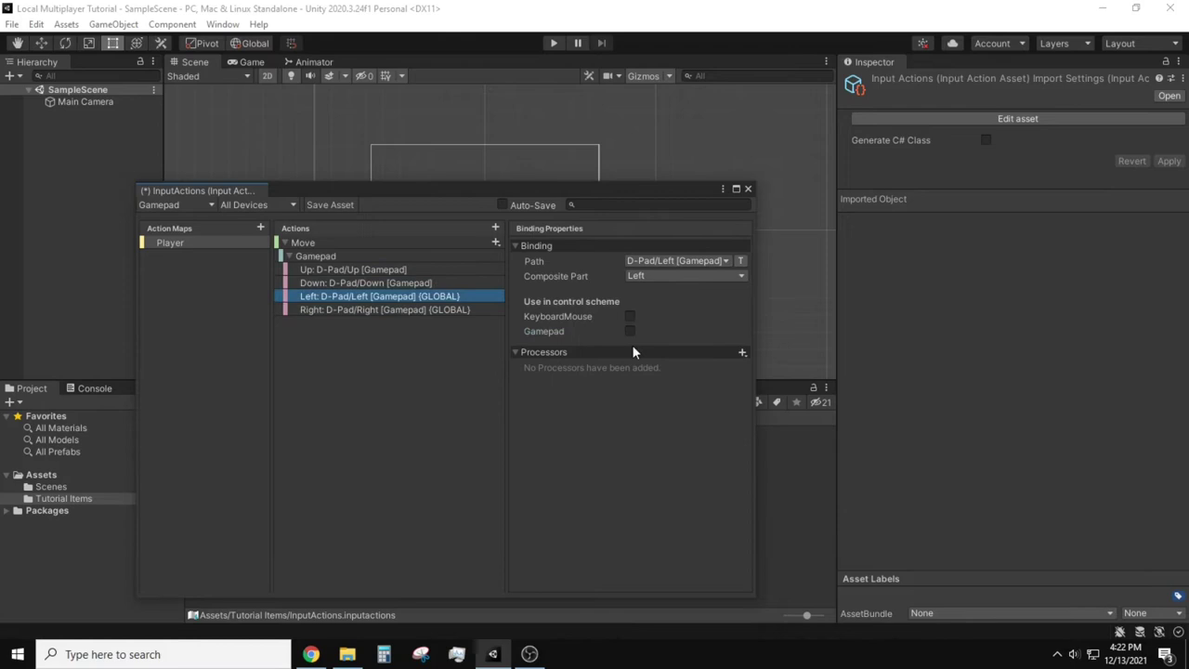
pyautogui.click(629, 331)
pyautogui.press('Down')
pyautogui.click(629, 331)
# - Show bindings for All Control Schemes and save the InputActions asset
pyautogui.click(175, 204)
pyautogui.click(232, 252)
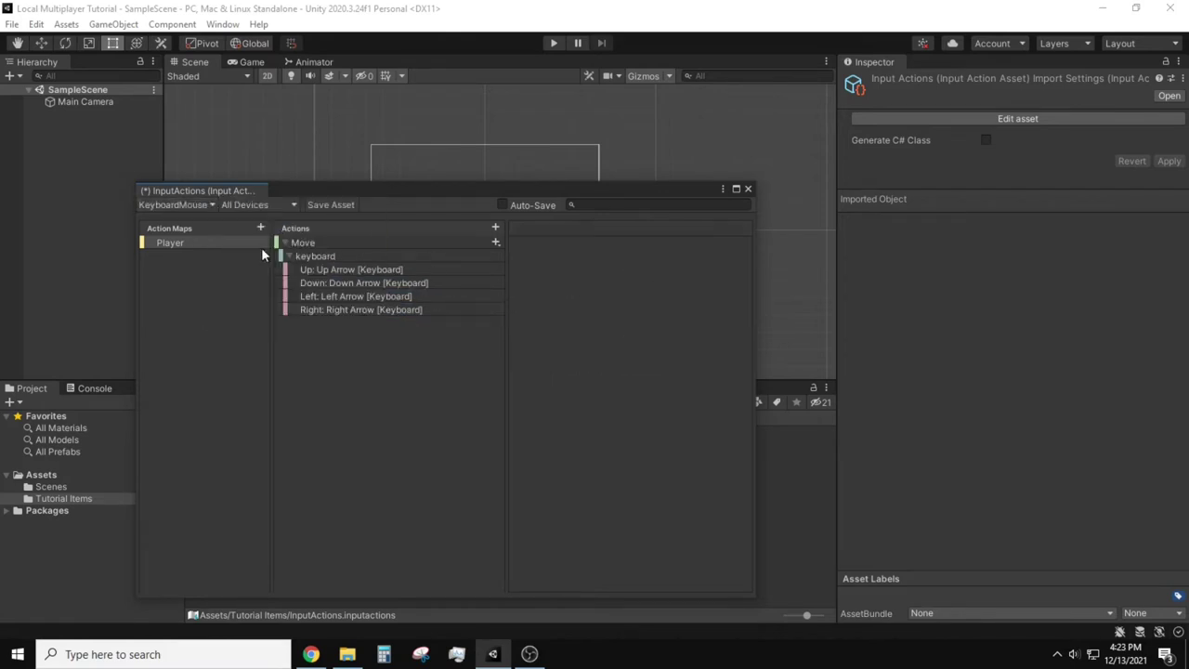
pyautogui.click(174, 204)
pyautogui.click(240, 219)
pyautogui.click(331, 204)
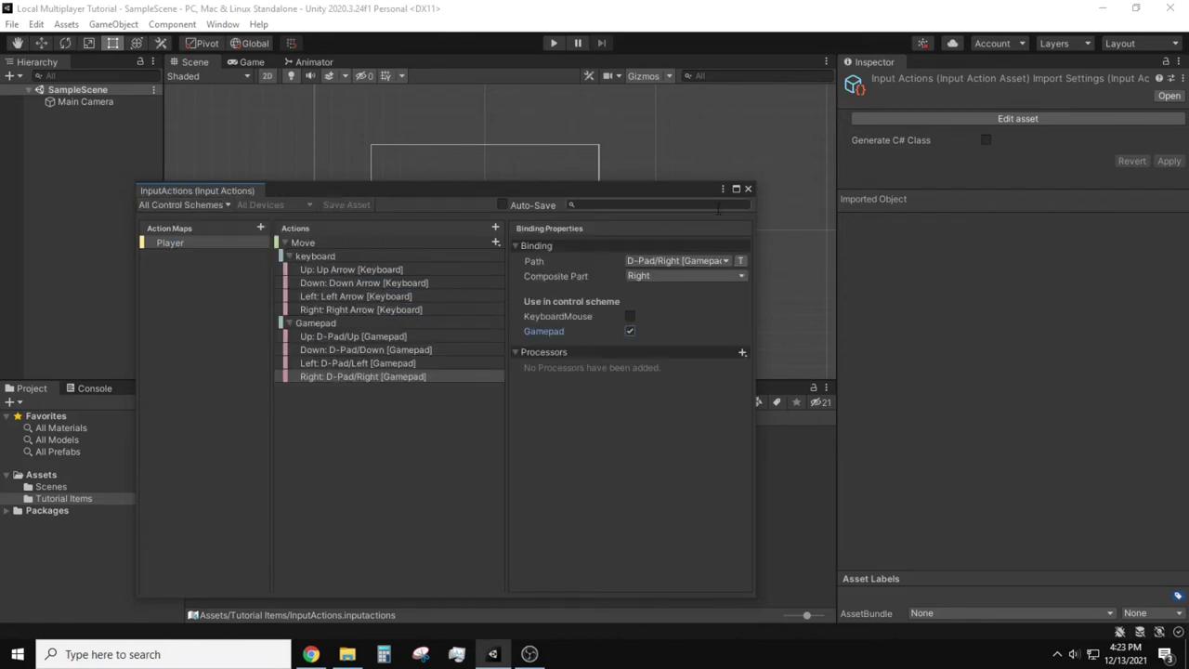
# - Create an empty object named PlayerManager and place the tuna-claus sprite inside it
pyautogui.click(747, 189)
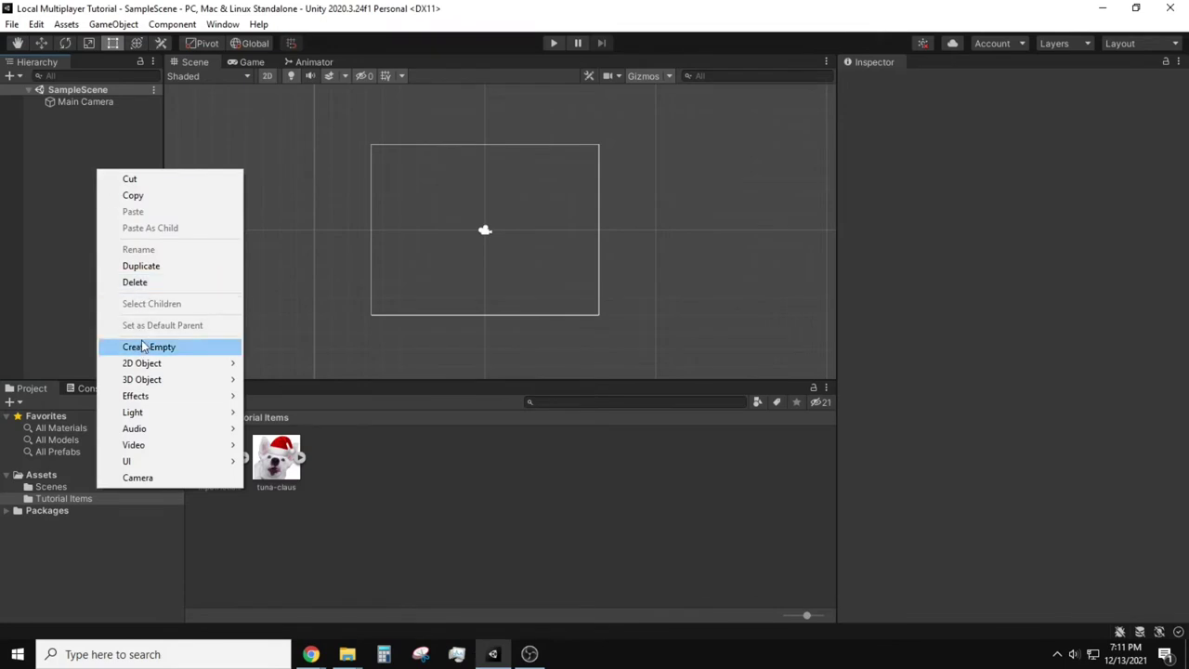
pyautogui.click(143, 345)
pyautogui.write('Play')
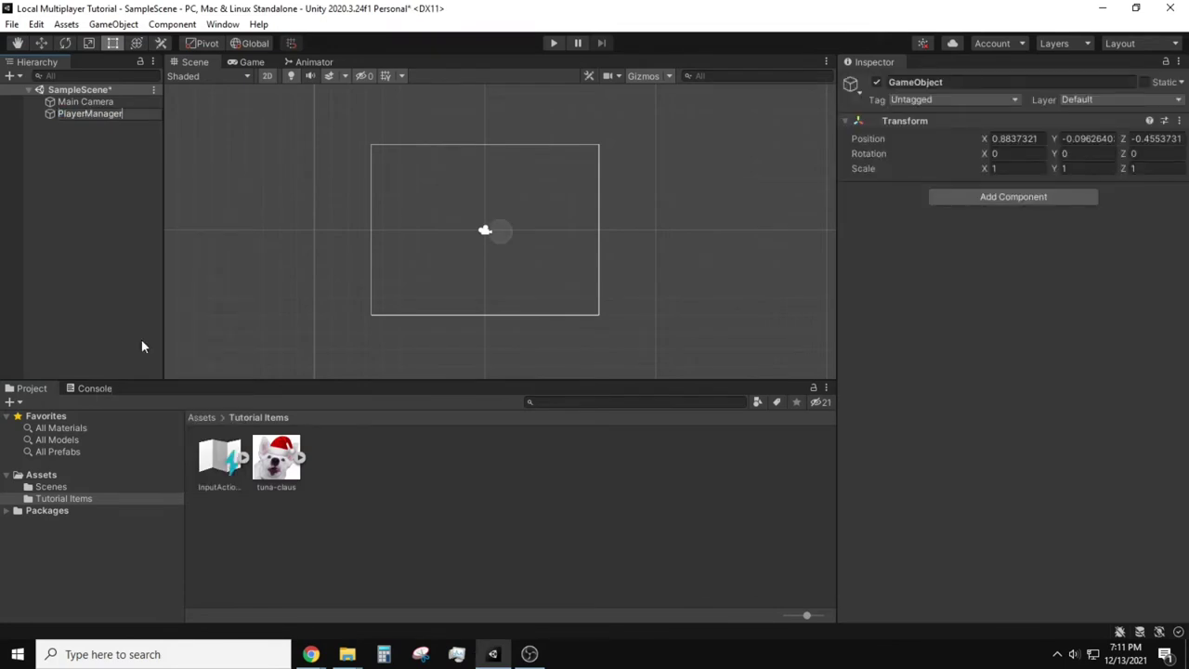
pyautogui.write('erManager')
pyautogui.press('Return')
pyautogui.moveTo(275, 457); pyautogui.dragTo(76, 113)
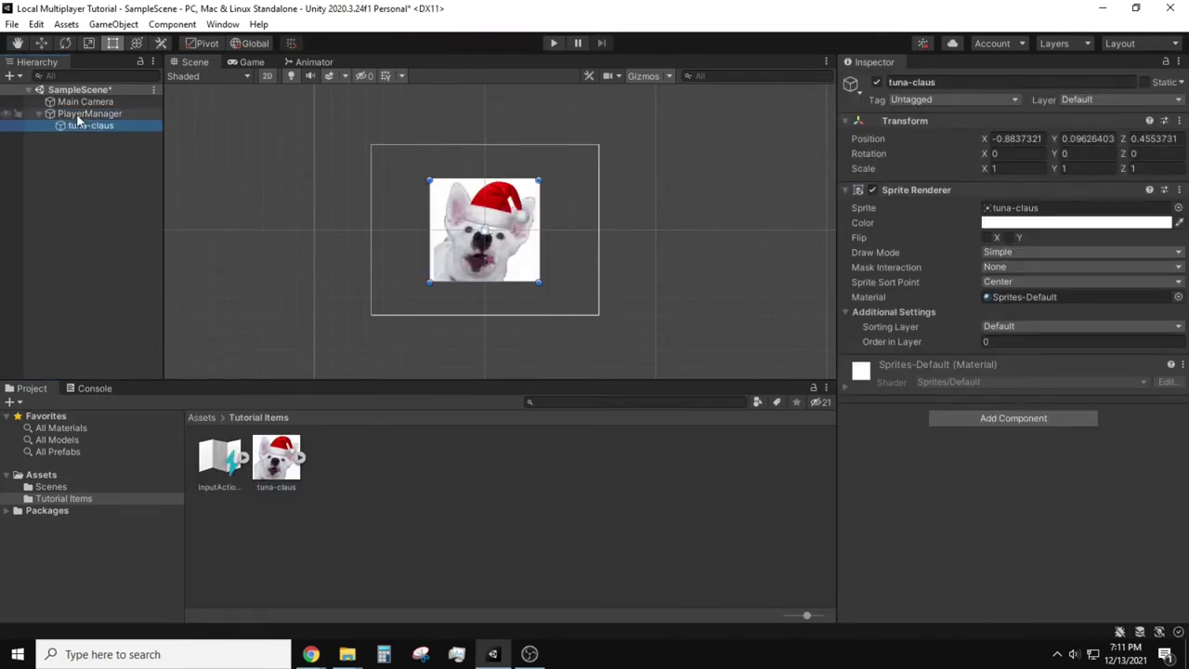
# - Add a Player Input component to the sprite using InputActions with Player as default map
pyautogui.click(976, 418)
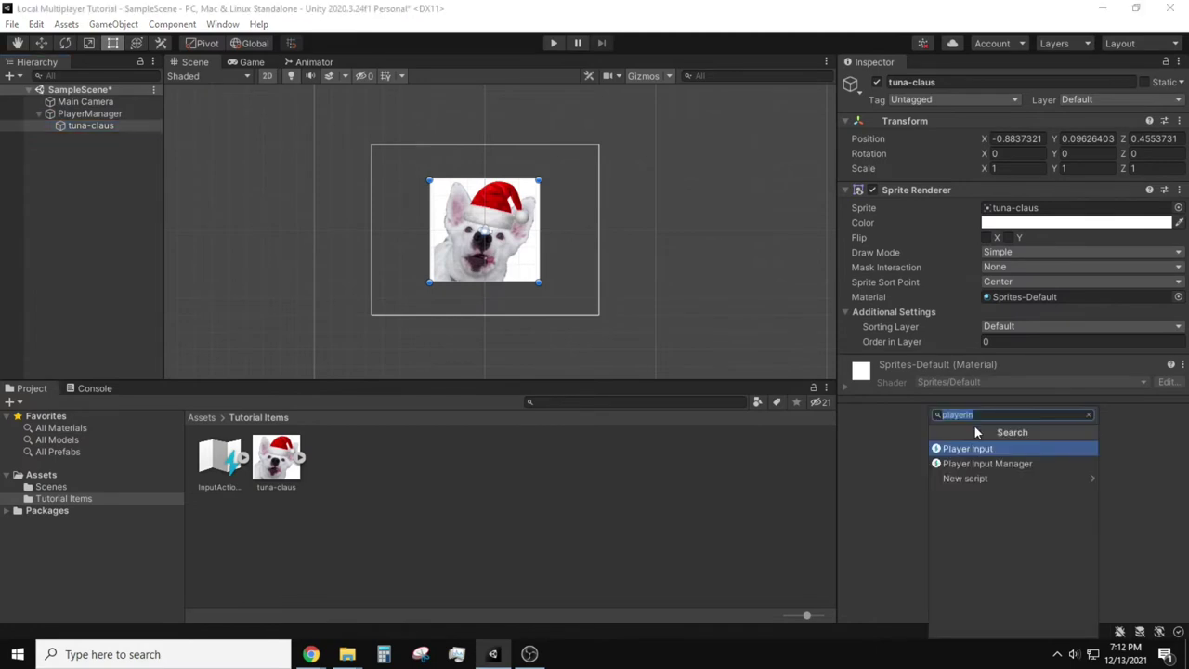
pyautogui.click(964, 448)
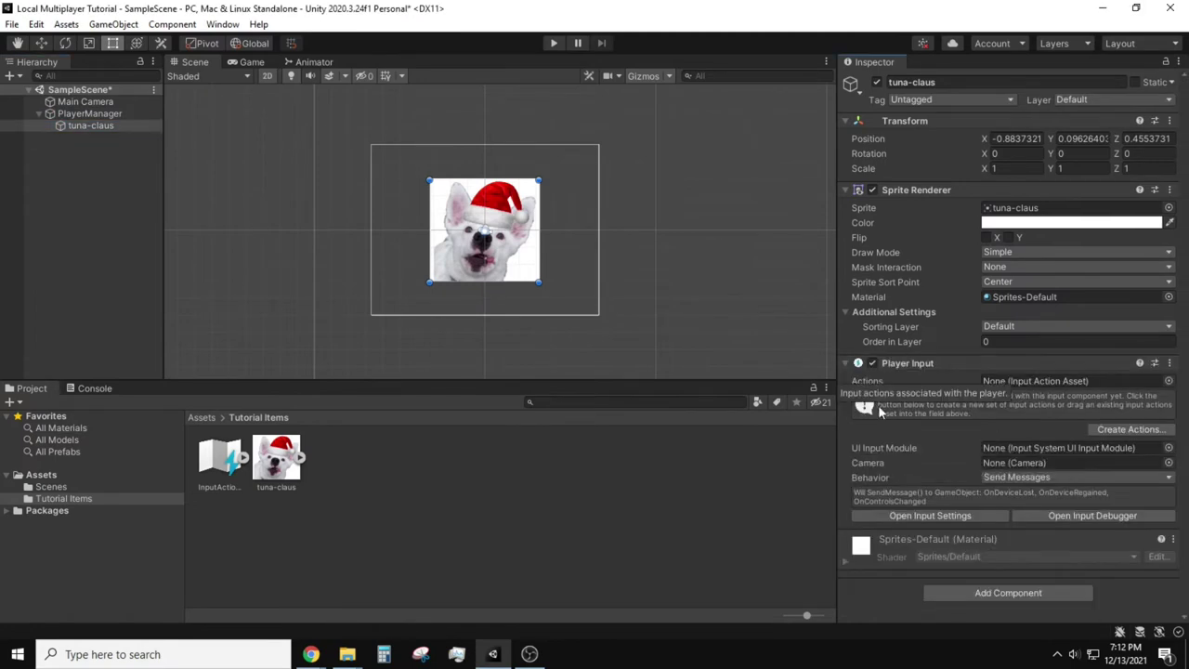
pyautogui.click(845, 189)
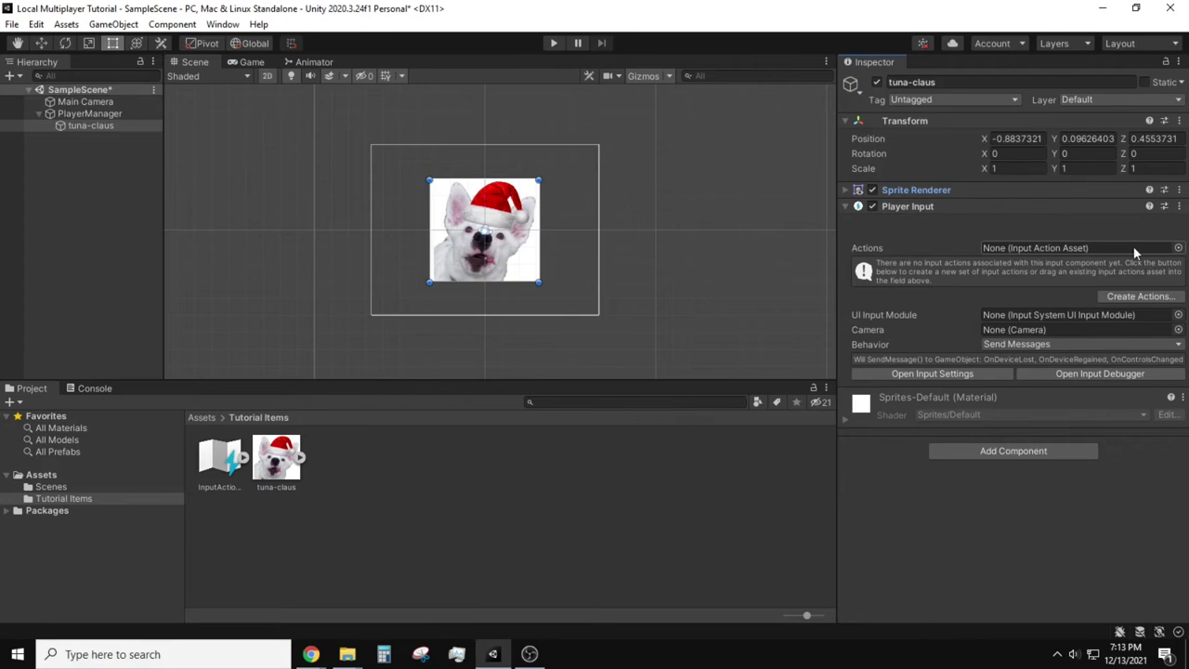
pyautogui.click(1177, 249)
pyautogui.click(663, 293)
pyautogui.click(1173, 234)
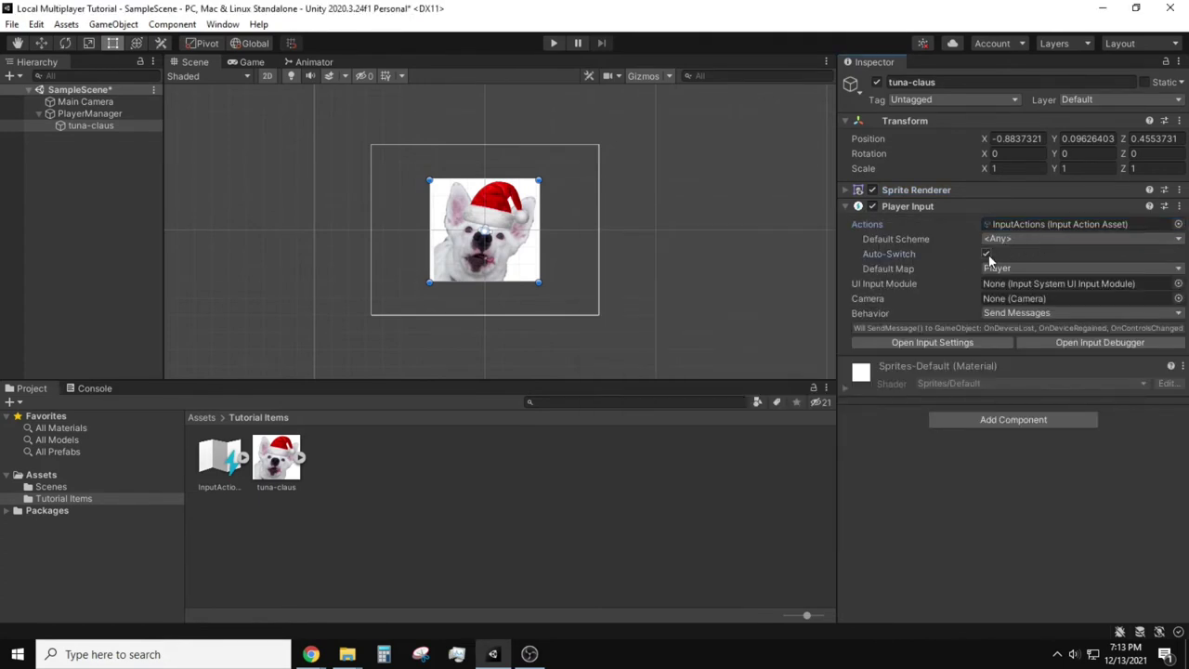
pyautogui.click(1028, 268)
pyautogui.click(1012, 298)
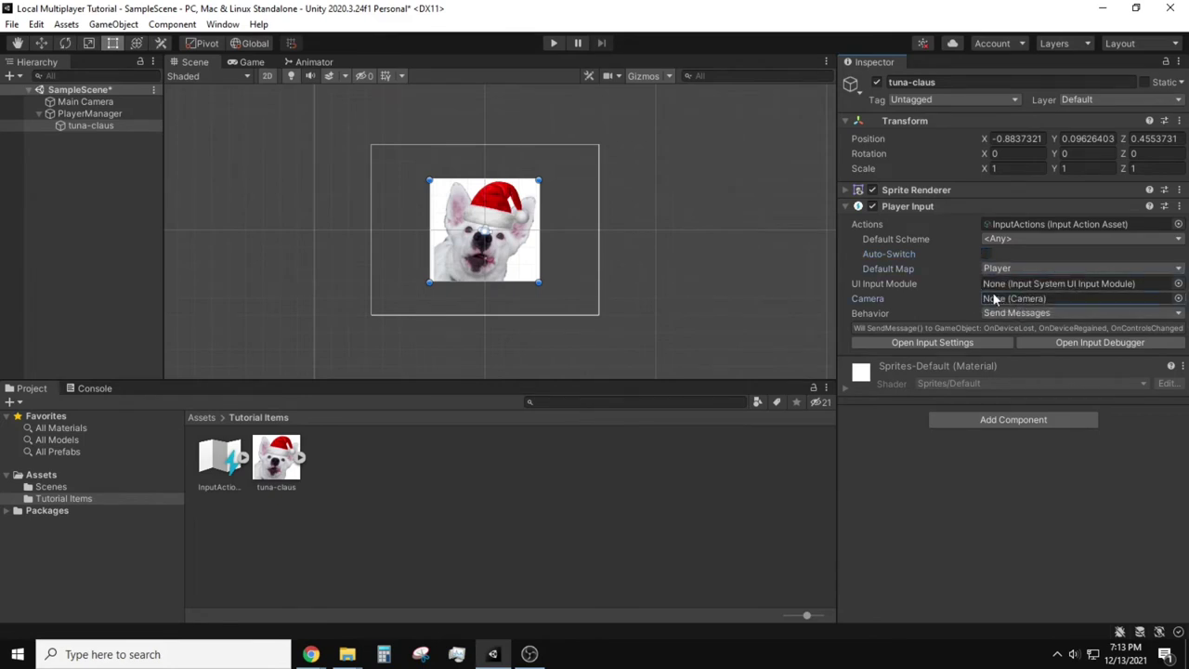
# - Add a camera under PlayerManager and name it PlayerCamera
pyautogui.click(88, 115)
pyautogui.rightClick(88, 117)
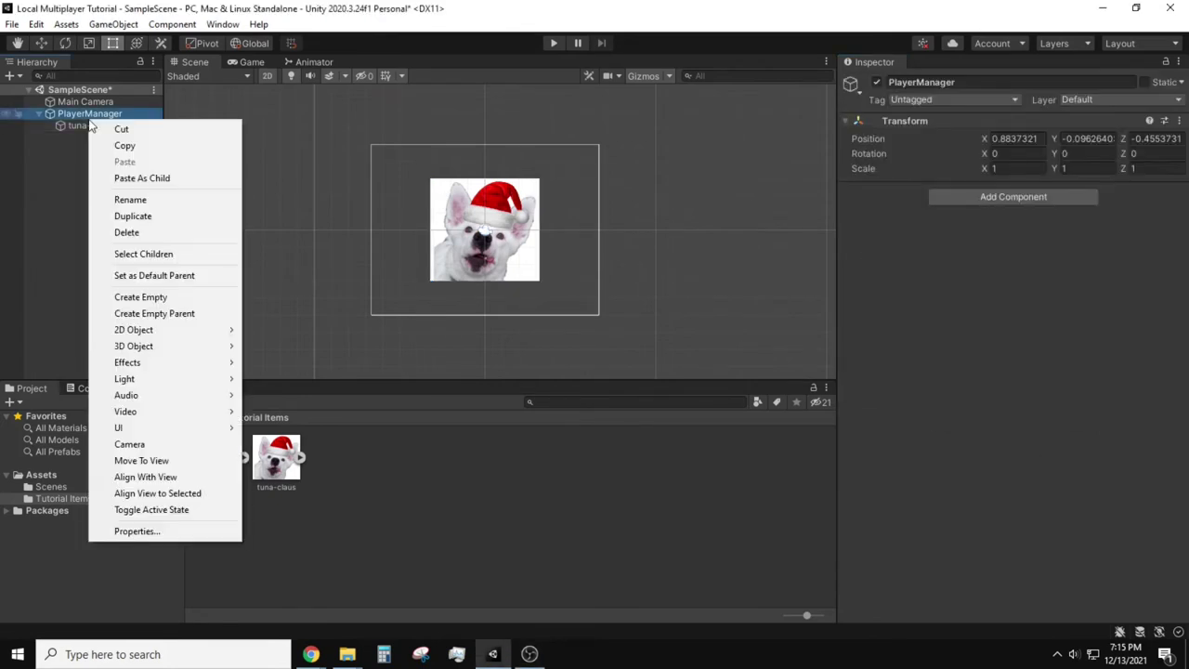
pyautogui.click(130, 443)
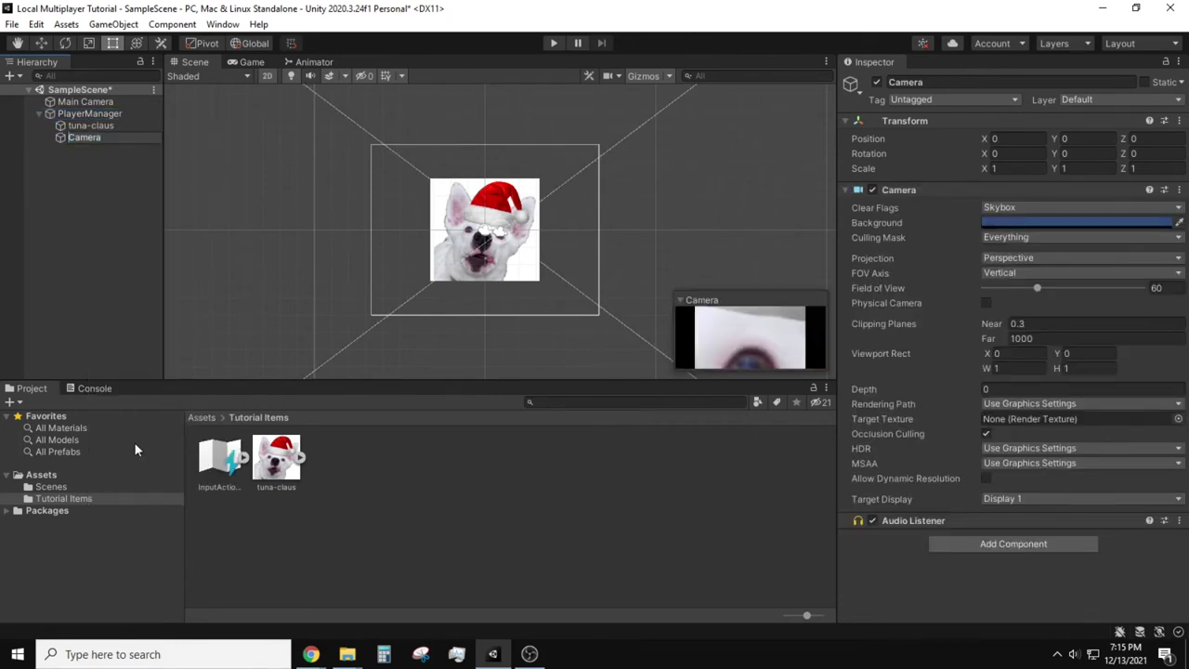
pyautogui.write('Player')
pyautogui.press('Return')
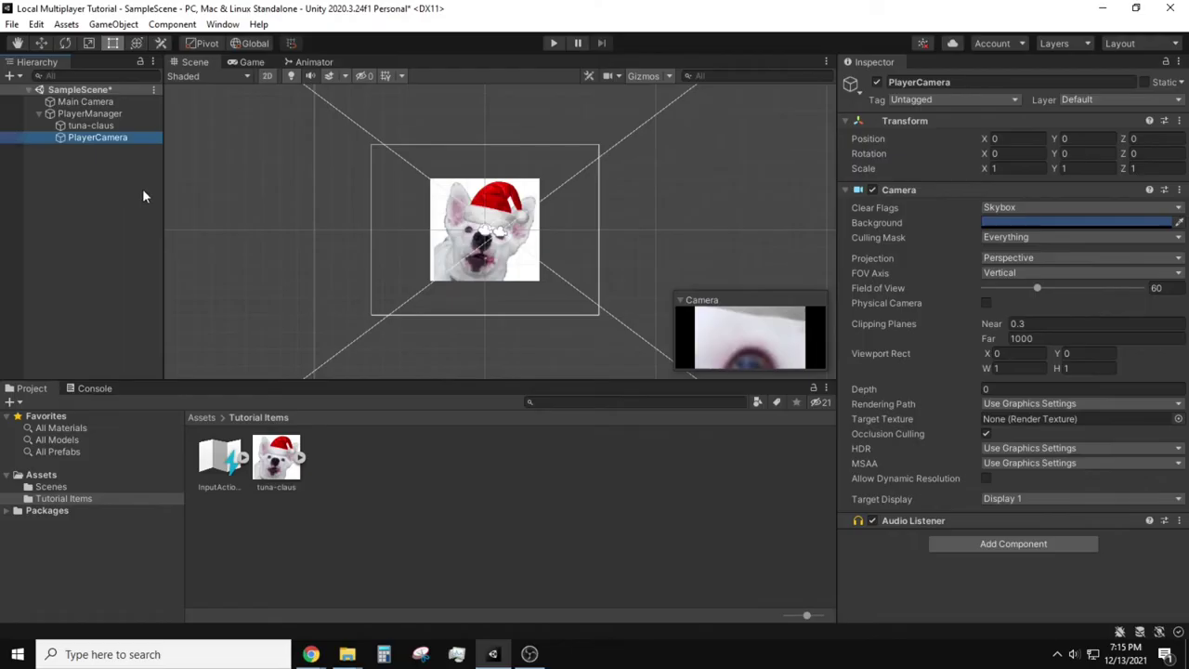
# - Set PlayerCamera as the sprite's Player Input camera and delete Main Camera
pyautogui.click(96, 127)
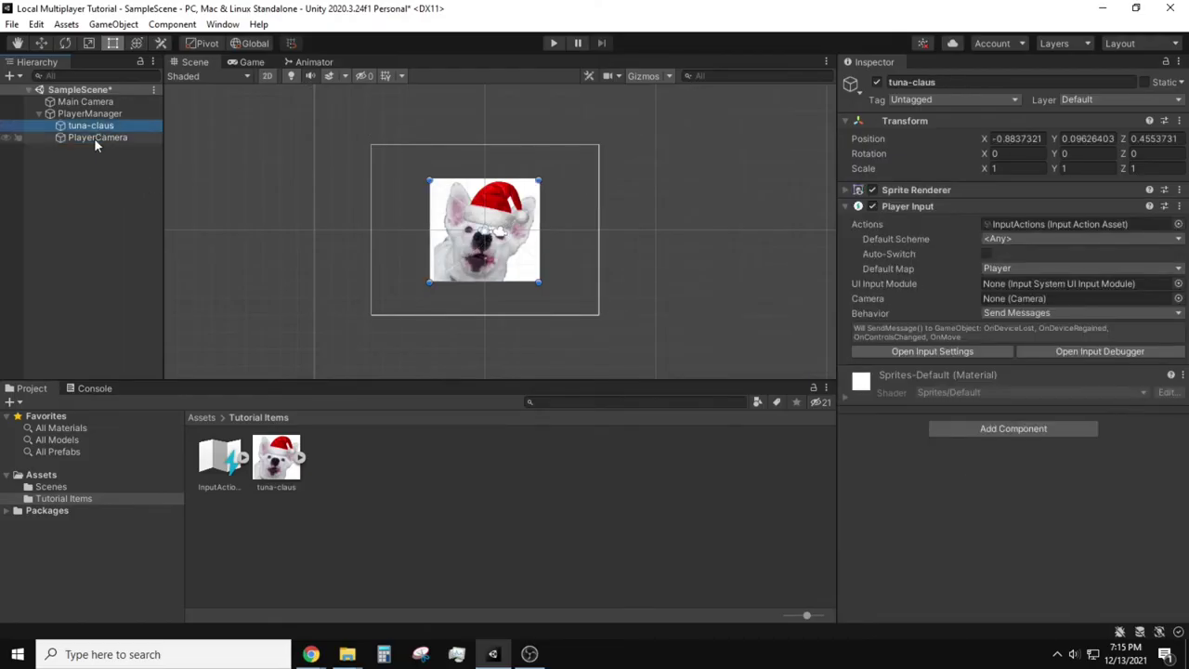
pyautogui.moveTo(94, 138); pyautogui.dragTo(1014, 306)
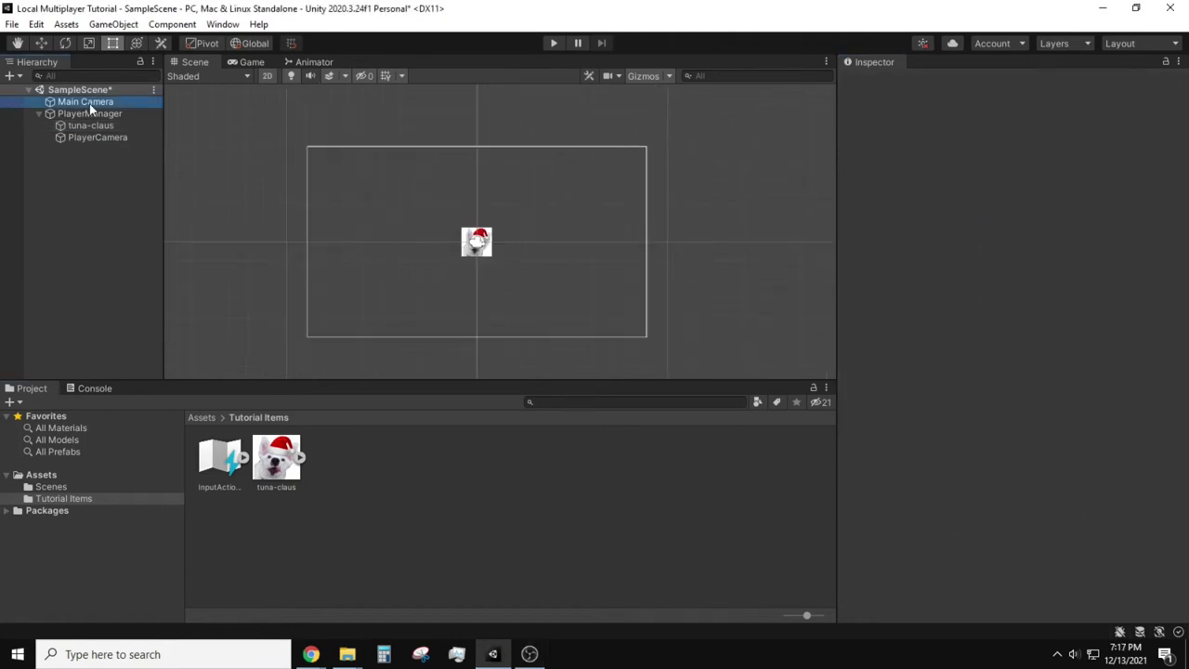
pyautogui.click(93, 101)
pyautogui.press('Delete')
# - Create a new C# script in the Tutorial Items folder
pyautogui.rightClick(378, 457)
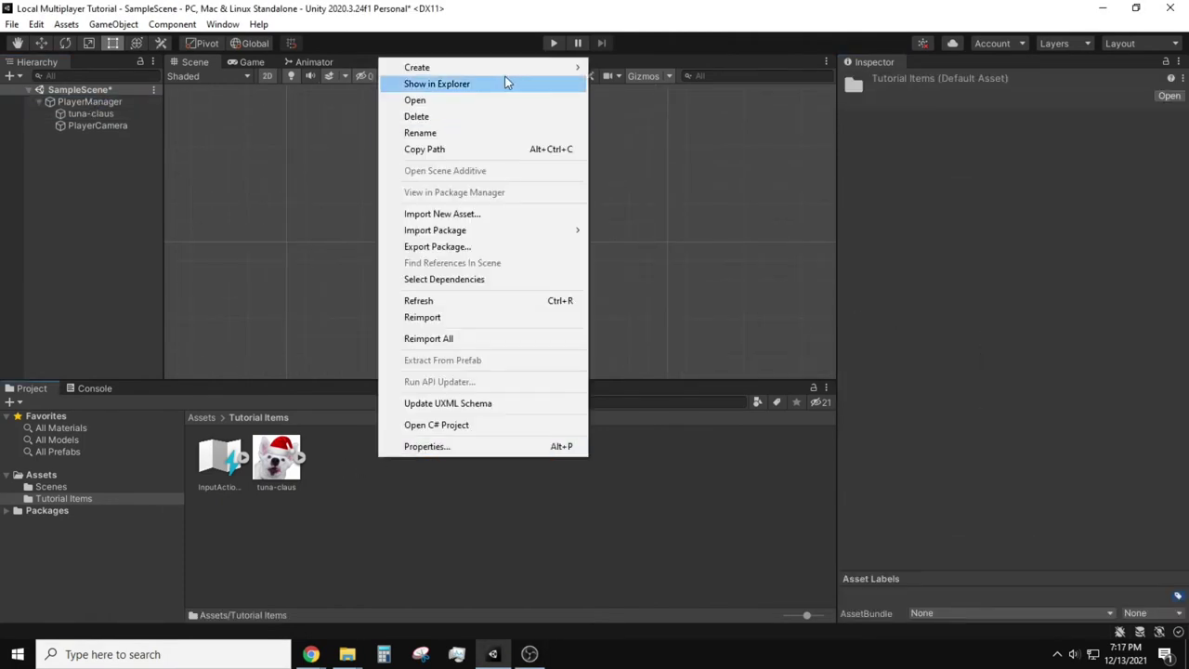
pyautogui.moveTo(417, 67)
pyautogui.click(638, 75)
# - Name the script PlayerMovement, import InputSystem and add a private Vector2 moveInputValue field
pyautogui.write('PlayerMovement')
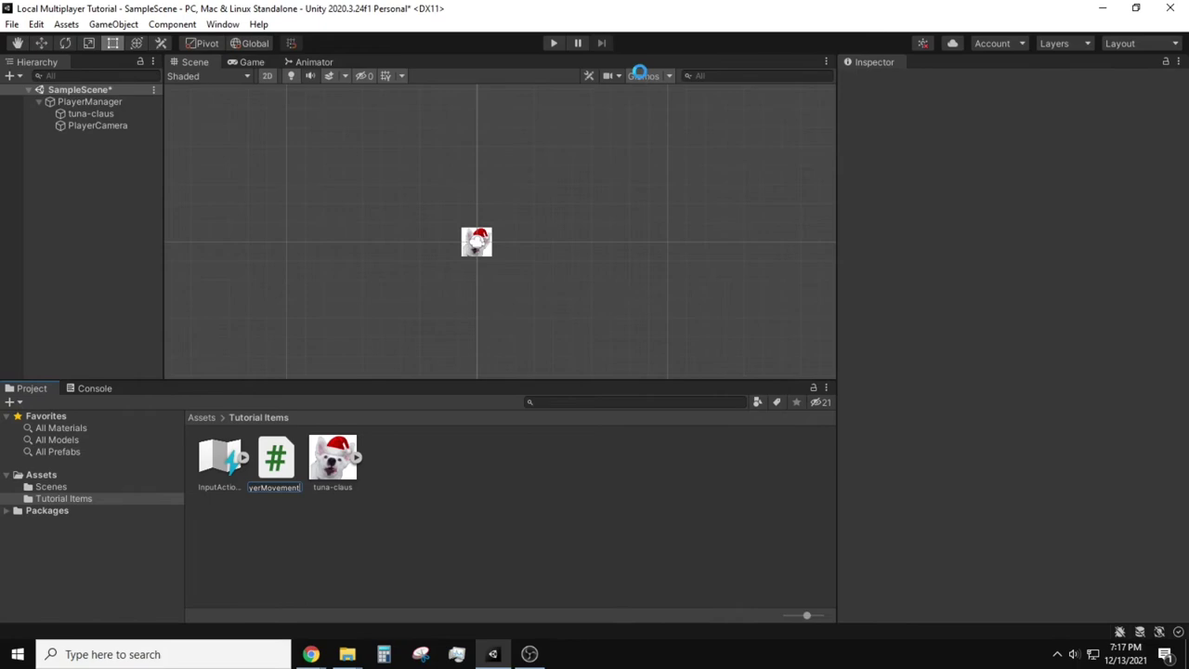
pyautogui.press('Return')
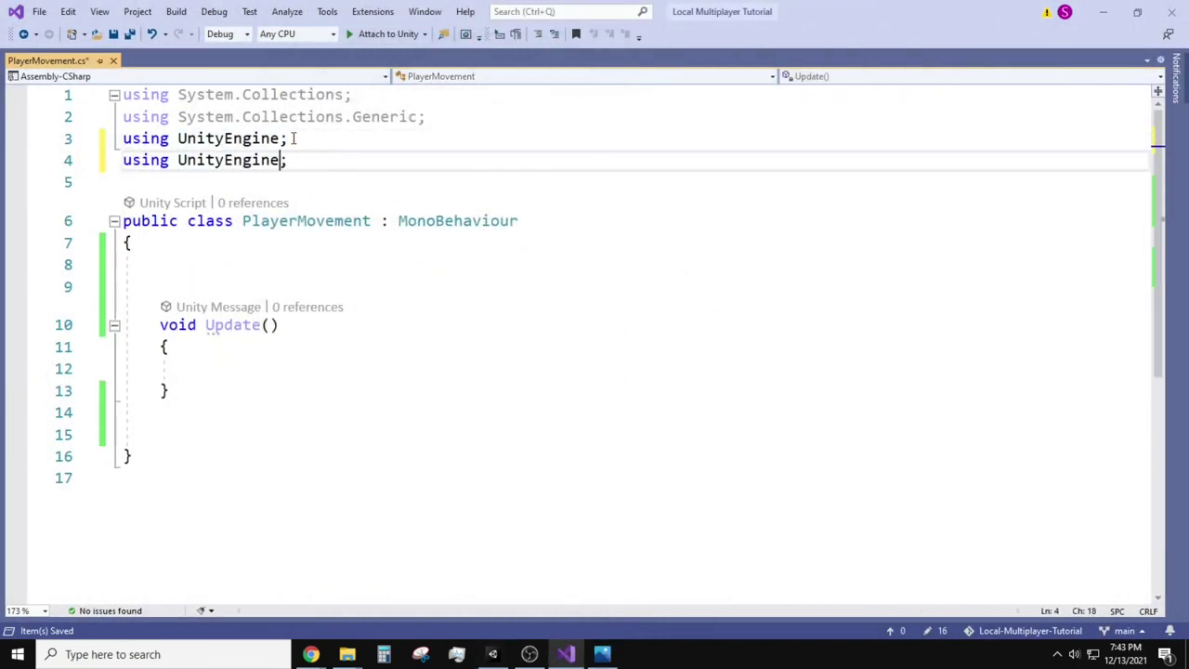
pyautogui.write('InputSystem;')
pyautogui.click(377, 278)
pyautogui.write('vector')
pyautogui.press('BackSpace')
pyautogui.press('BackSpace')
pyautogui.press('BackSpace')
pyautogui.press('BackSpace')
pyautogui.press('BackSpace')
pyautogui.press('BackSpace')
pyautogui.write('private Vector2 moveInputValue;')
# - Add an OnMove(InputValue value) method that stores value.Get<Vector2>() in moveInputValue
pyautogui.click(329, 433)
pyautogui.write('private void OnMove(InputValue value)')
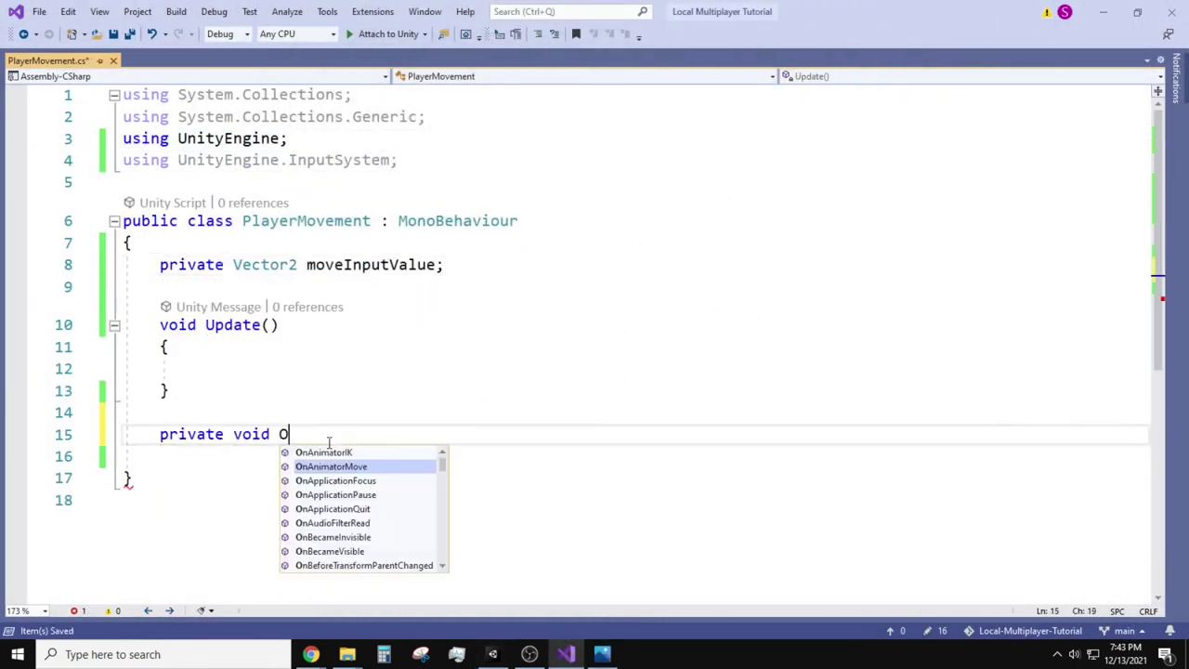
pyautogui.press('Return')
pyautogui.write('{')
pyautogui.press('Return')
pyautogui.write('moveInputValue = value.Get<Vector2>();')
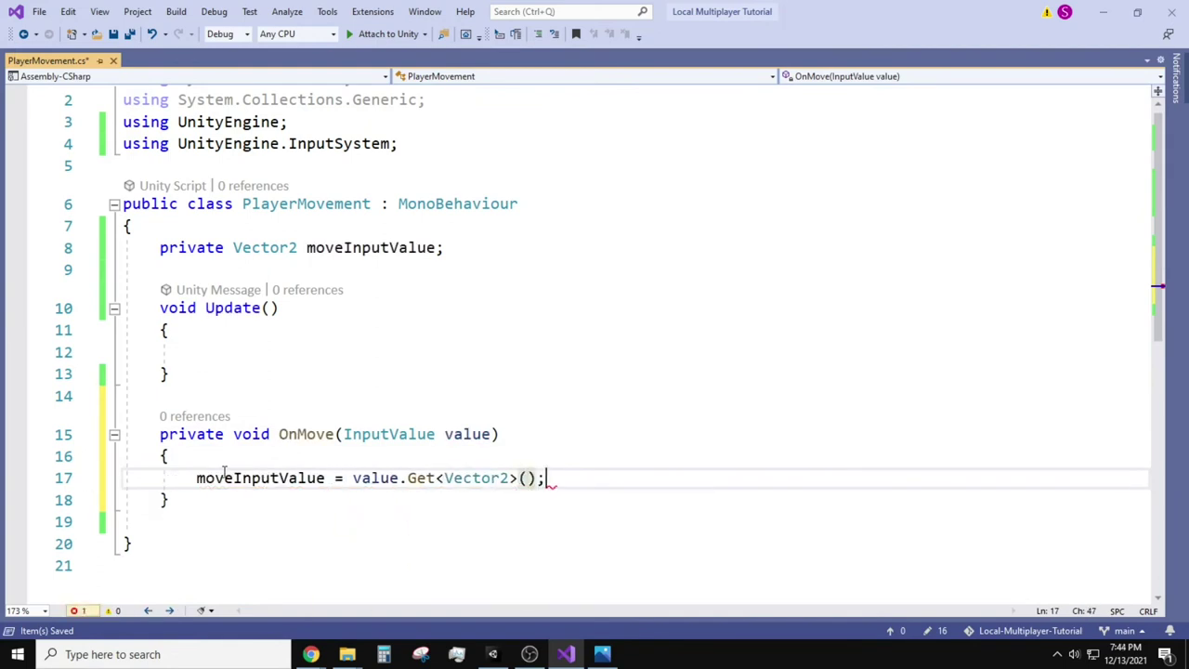
pyautogui.press('Down')
# - Add MoveLogic translating by moveInputValue * Time.deltaTime * 5, and call MoveLogic() in Update
pyautogui.press('Return')
pyautogui.press('Return')
pyautogui.write('private void MoveLogic()')
pyautogui.press('Return')
pyautogui.write('{')
pyautogui.press('Return')
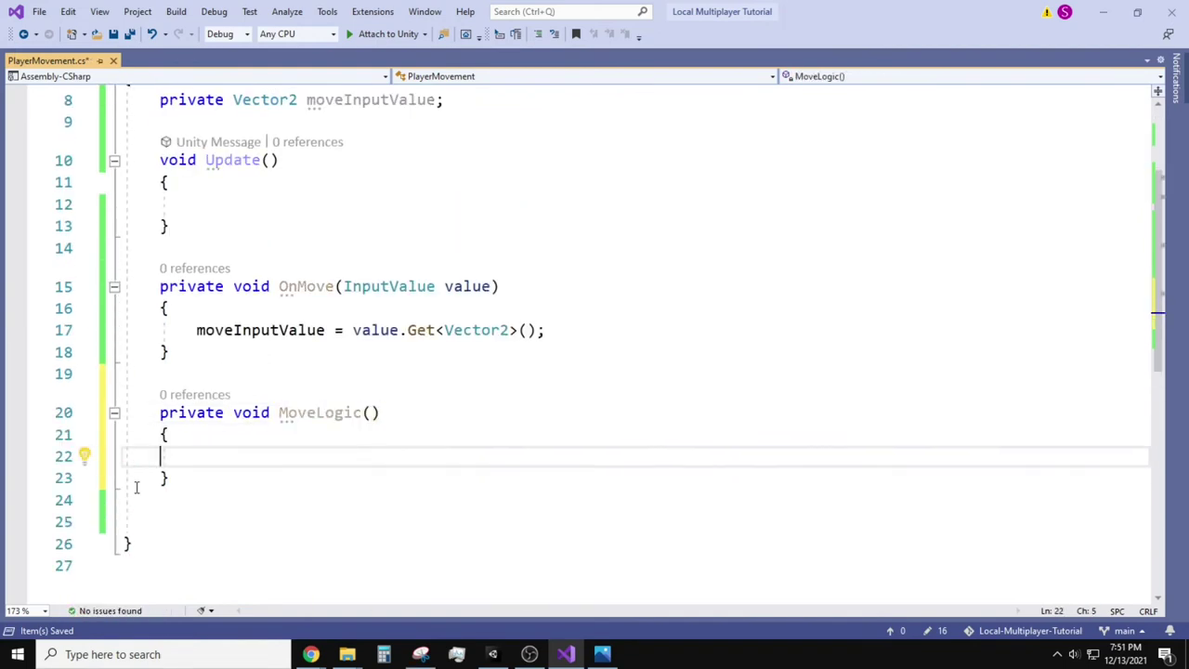
pyautogui.write('transform.Translate(moveInputValue * Time.deltaTime * 5);')
pyautogui.click(197, 203)
pyautogui.write('MoveLogic();')
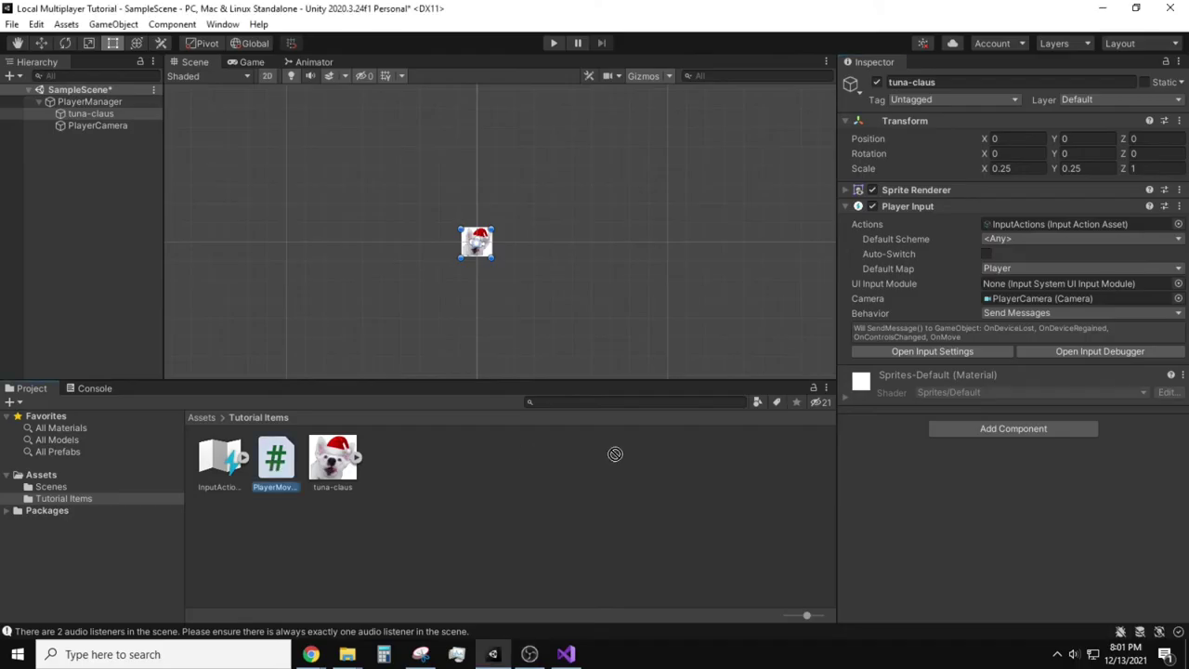
# - Attach PlayerMovement to tuna-claus, save PlayerManager as a prefab in Tutorial Items, and delete it from the scene
pyautogui.moveTo(275, 457); pyautogui.dragTo(883, 428)
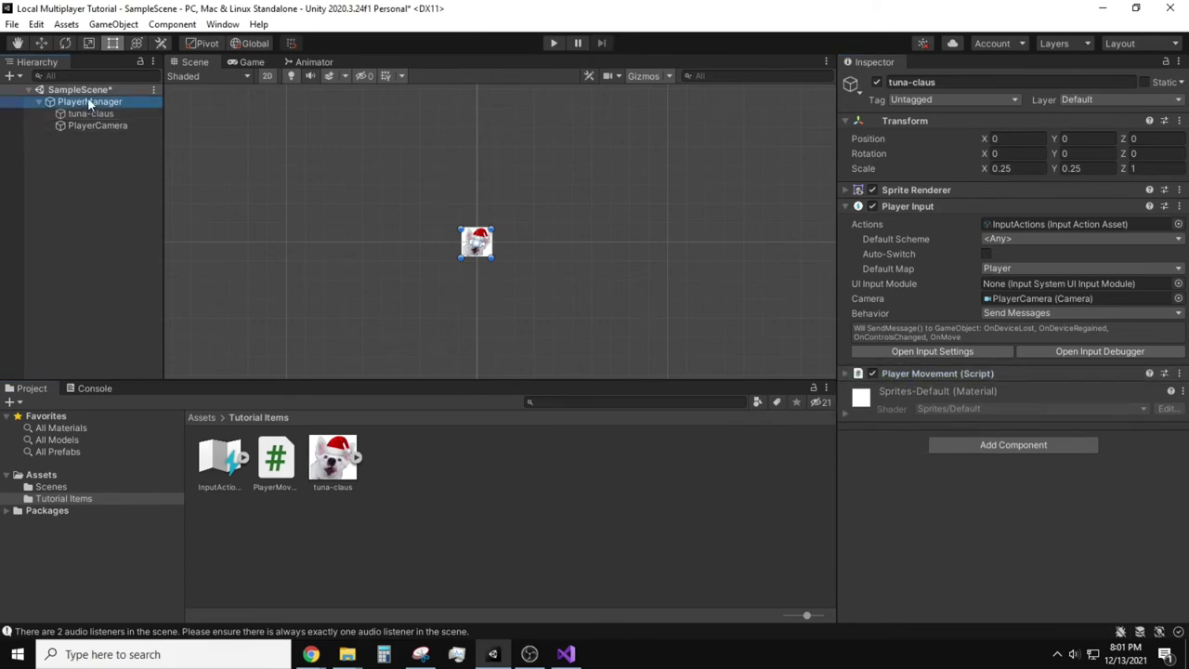
pyautogui.moveTo(90, 101); pyautogui.dragTo(413, 466)
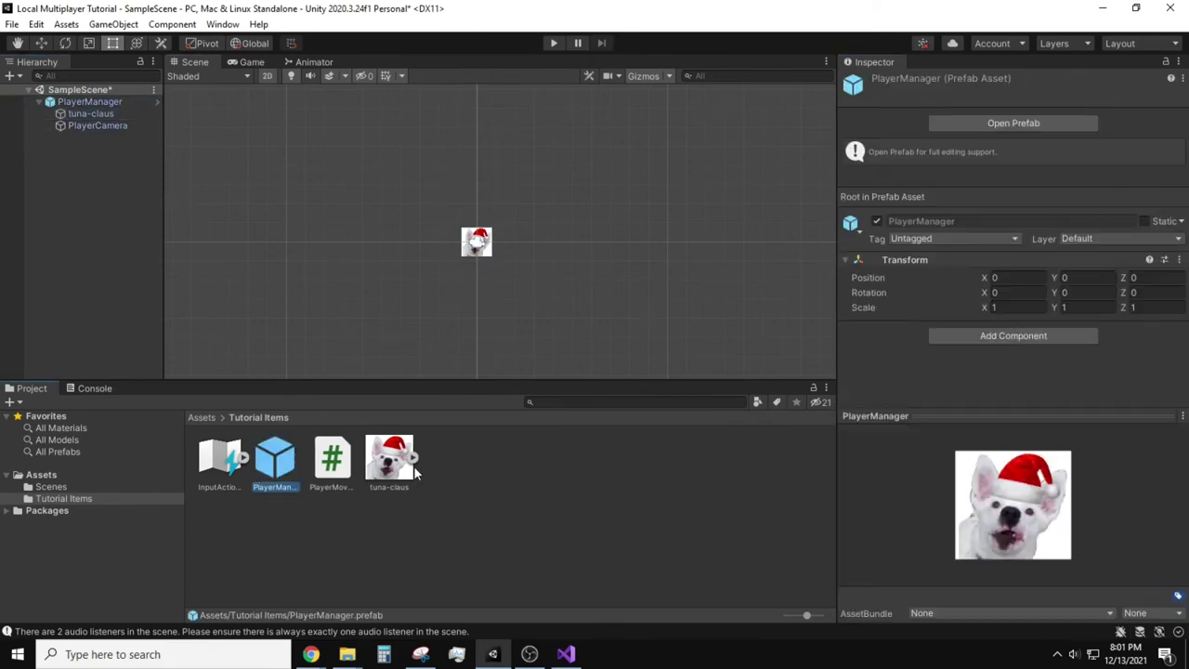
pyautogui.click(86, 101)
pyautogui.press('Delete')
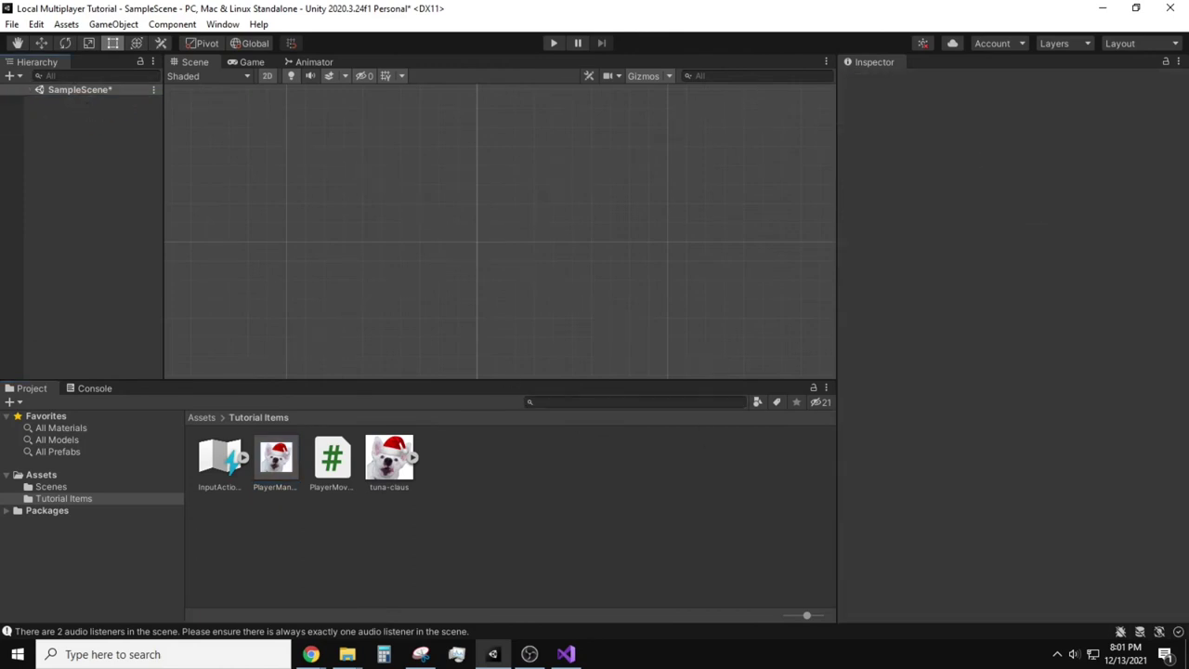
pyautogui.hotkey('alt', 'Tab')
# - Create an empty object named DontDelete and give it a Player Input Manager component
pyautogui.rightClick(66, 194)
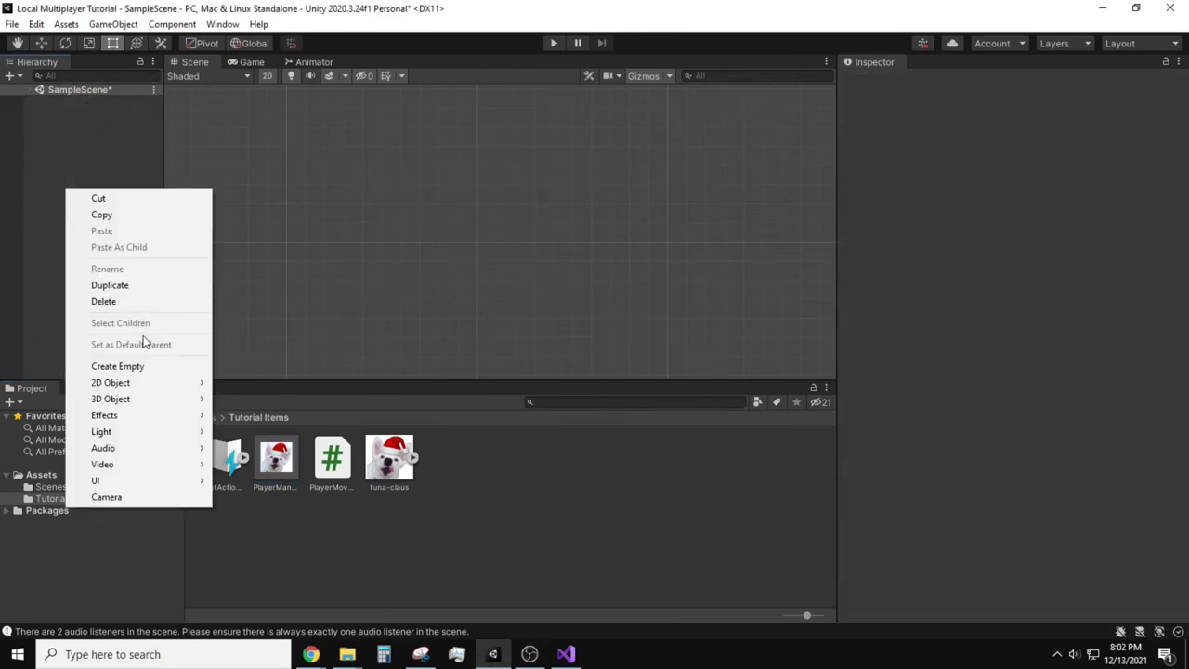
pyautogui.click(120, 366)
pyautogui.write('DontDelete')
pyautogui.press('Return')
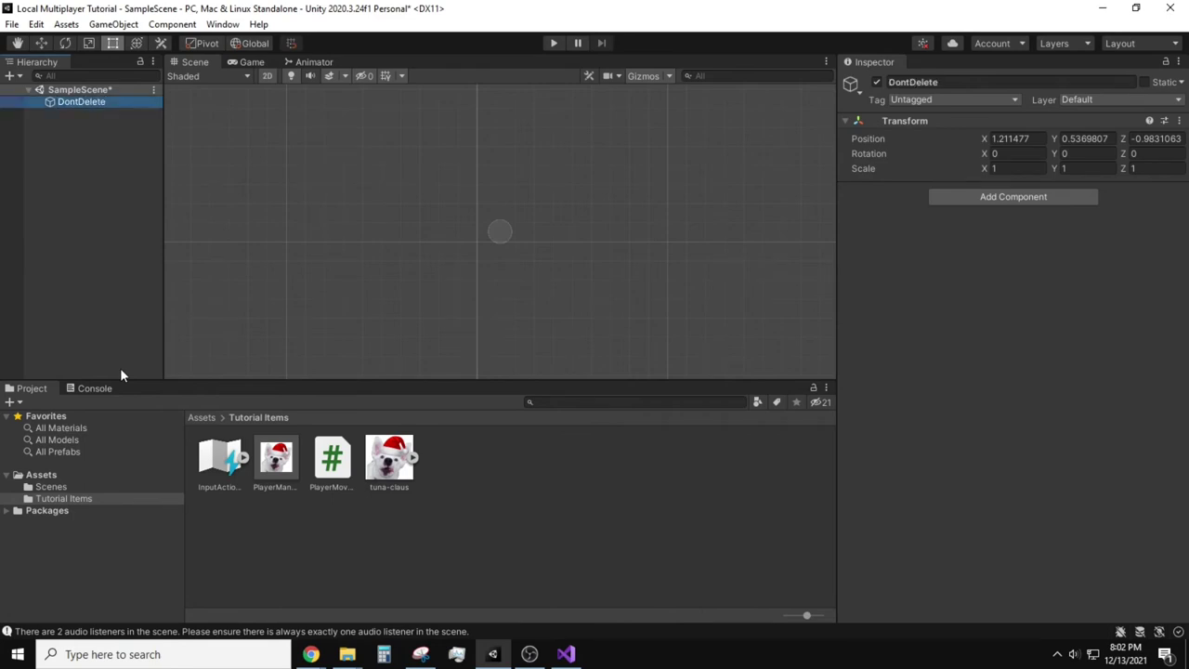
pyautogui.click(963, 196)
pyautogui.click(996, 260)
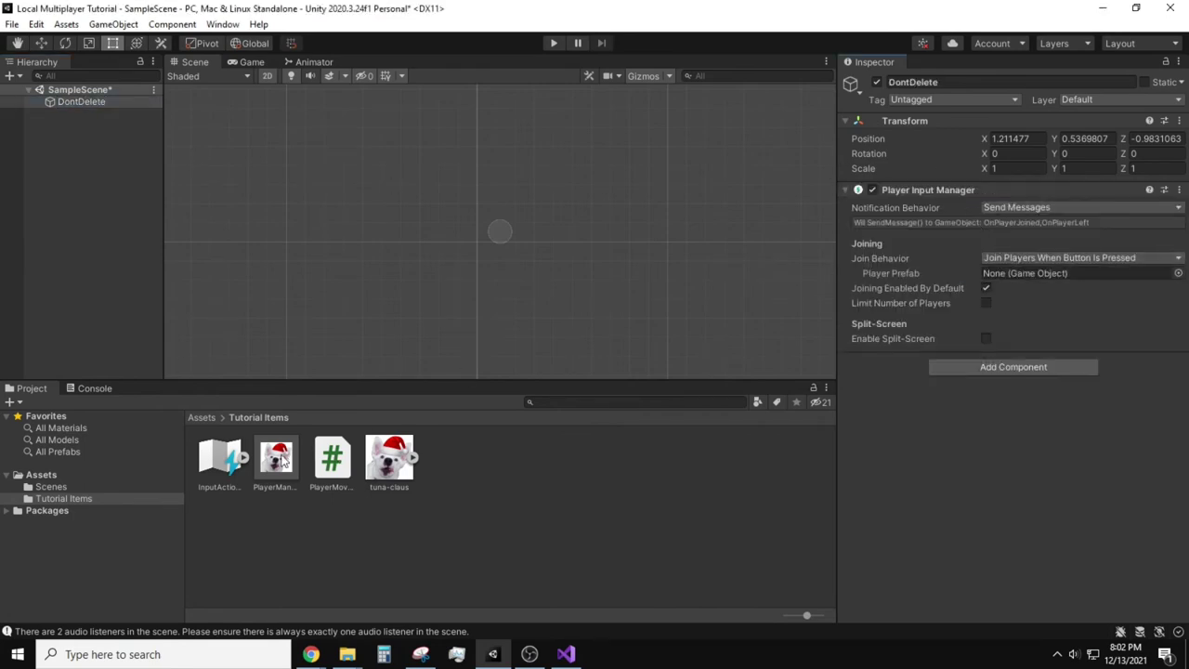
# - Set PlayerManager as Player Prefab, limit players to 2, enable split-screen with fixed number 2
pyautogui.moveTo(276, 457); pyautogui.dragTo(989, 275)
pyautogui.click(986, 303)
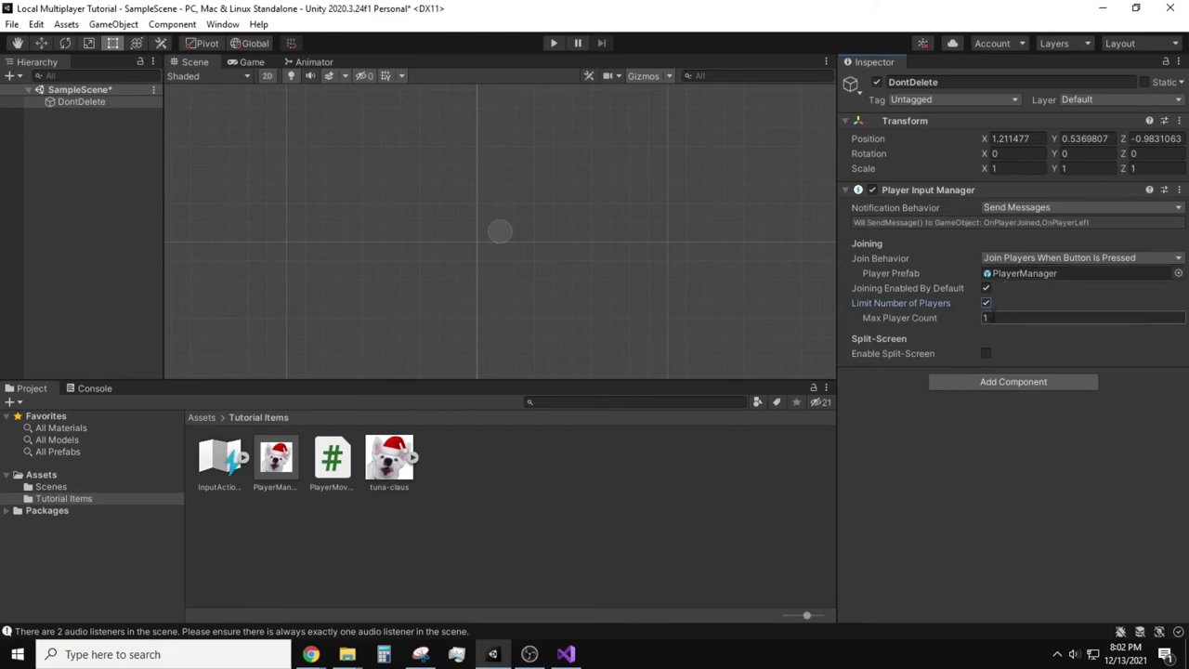
pyautogui.click(985, 354)
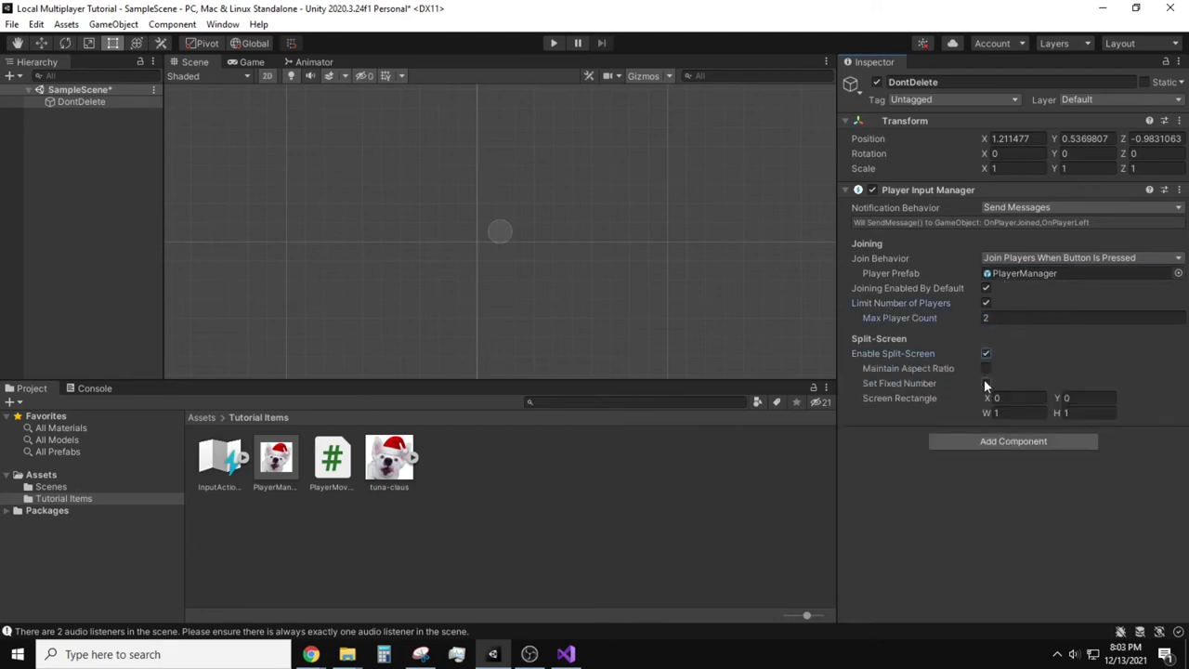
pyautogui.click(986, 383)
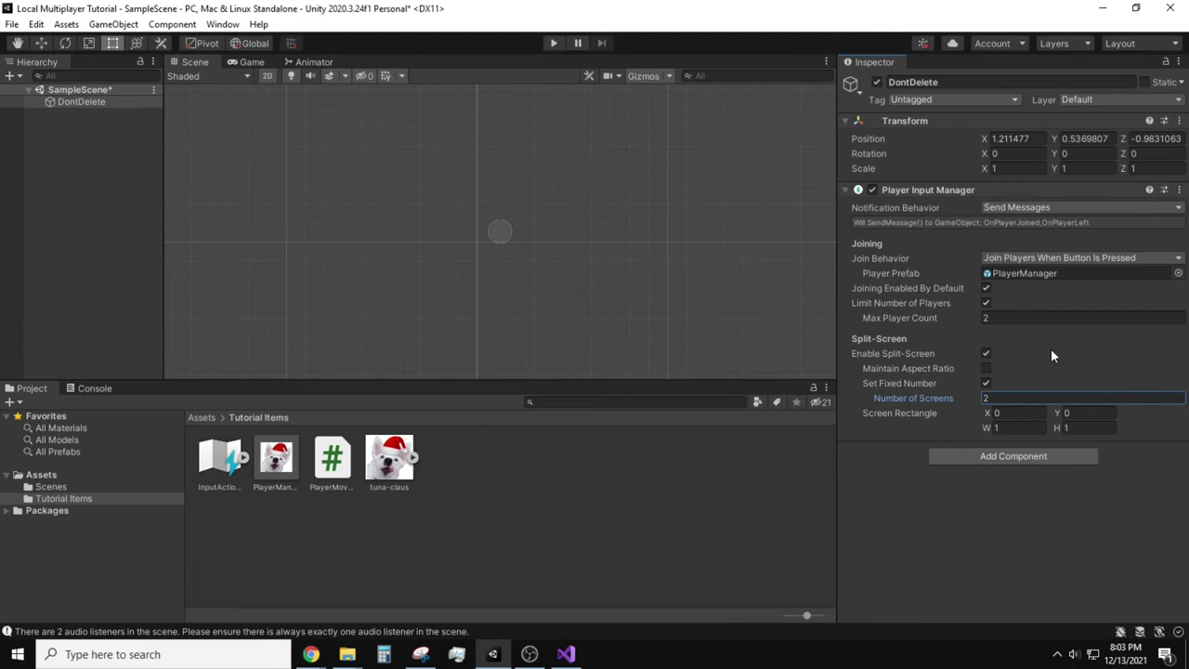
pyautogui.hotkey('alt', 'Tab')
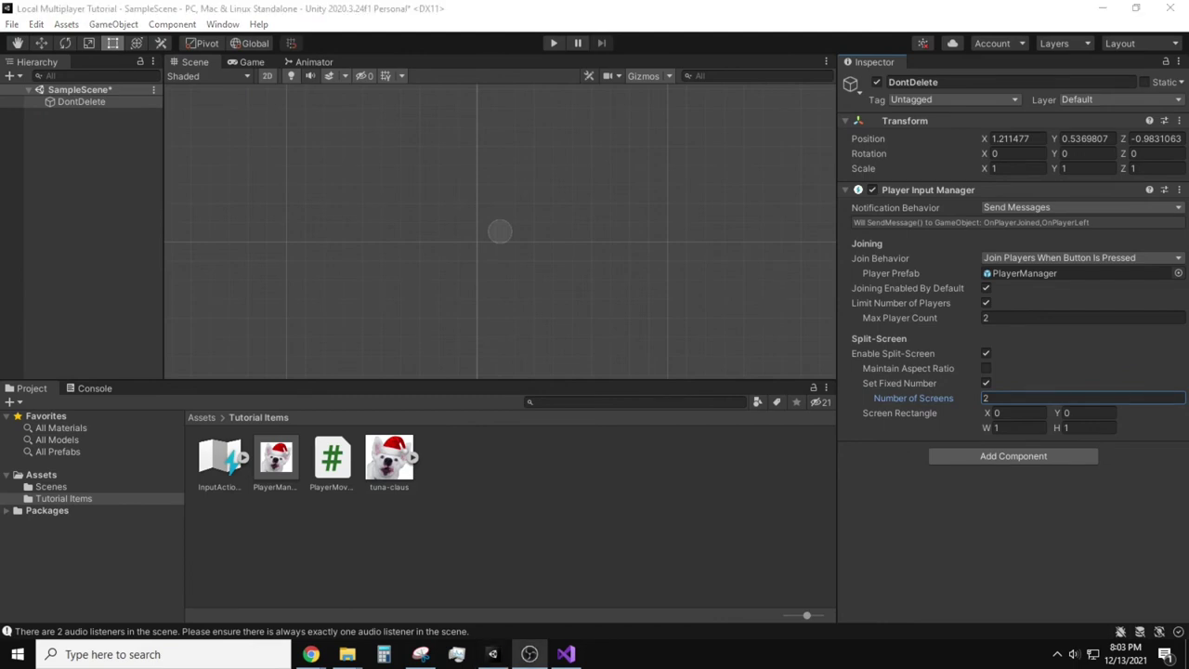